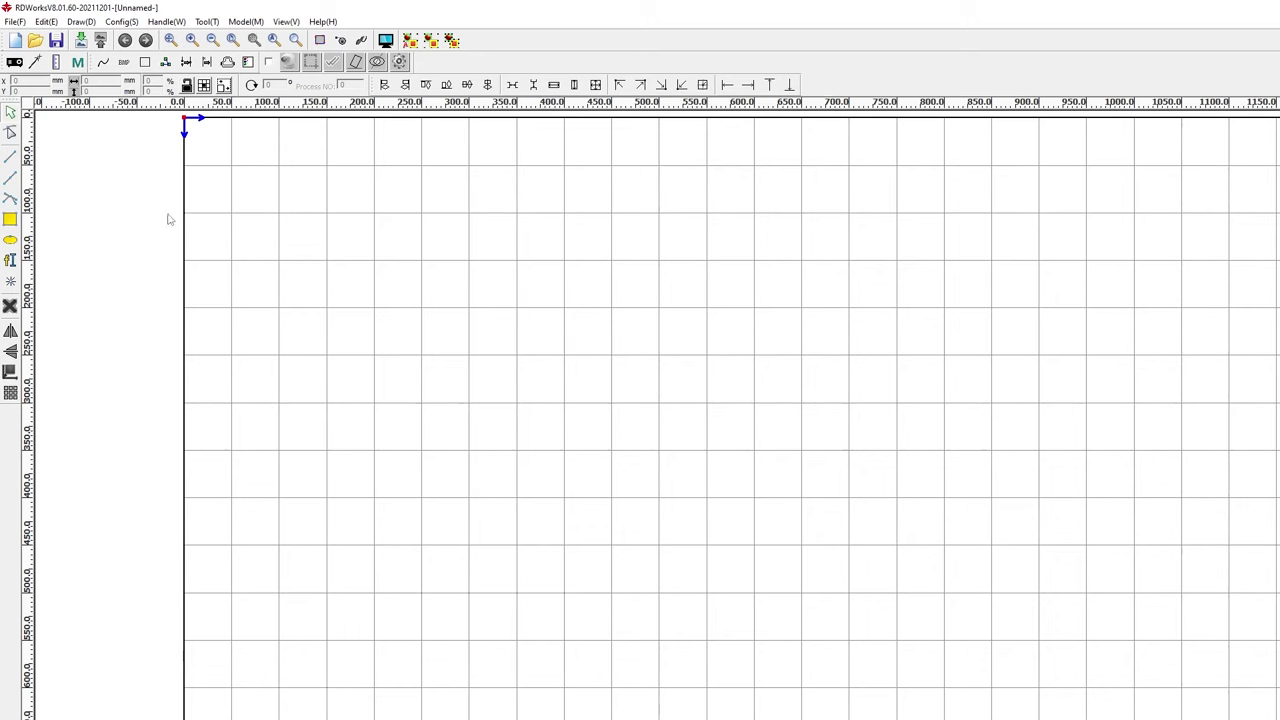
- Look through the File and Config menus and open the software parameter settings
click(14, 21)
click(121, 21)
click(160, 37)
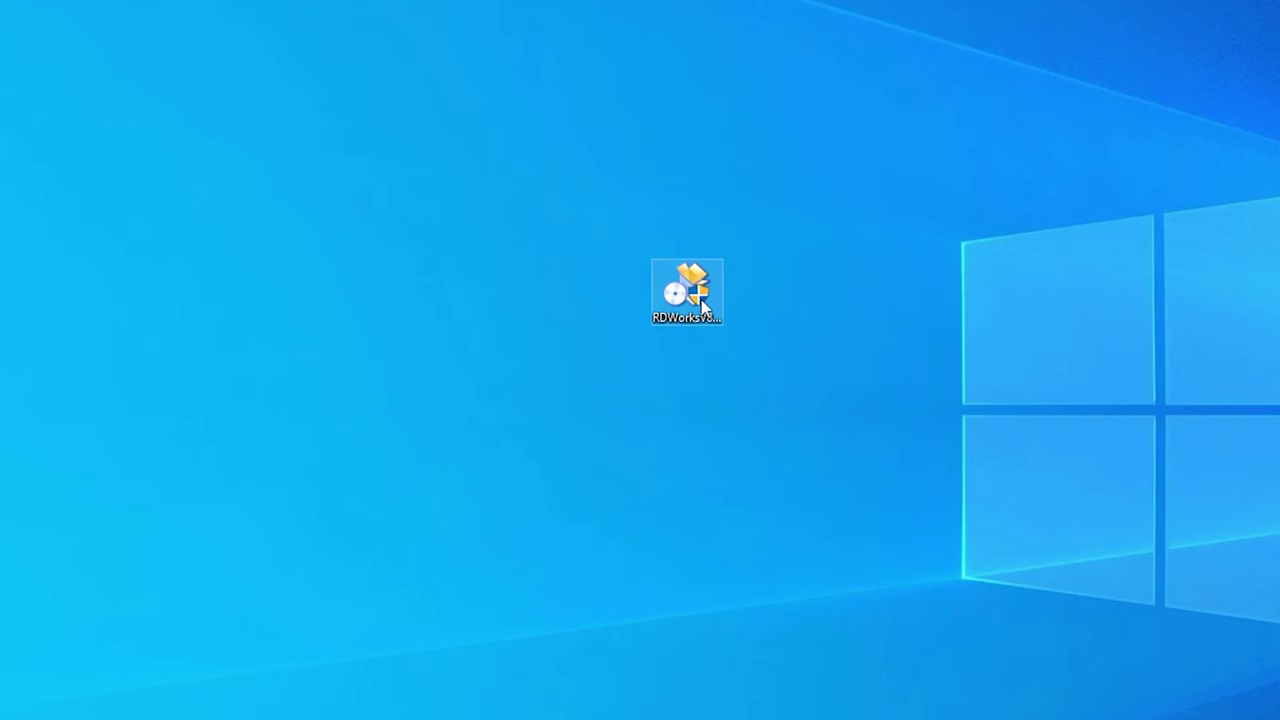
- Launch the RDWorks installer and install the USB driver, acknowledging its warning and completion messages
double_click(700, 300)
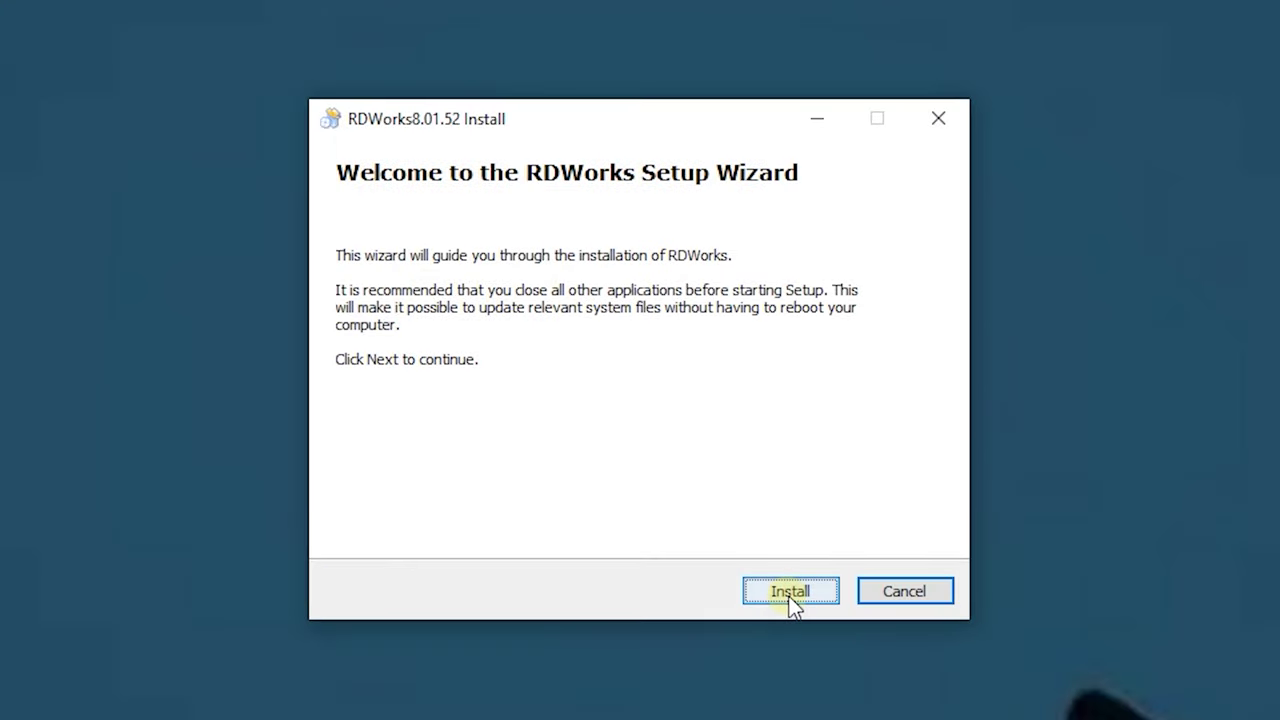
click(787, 594)
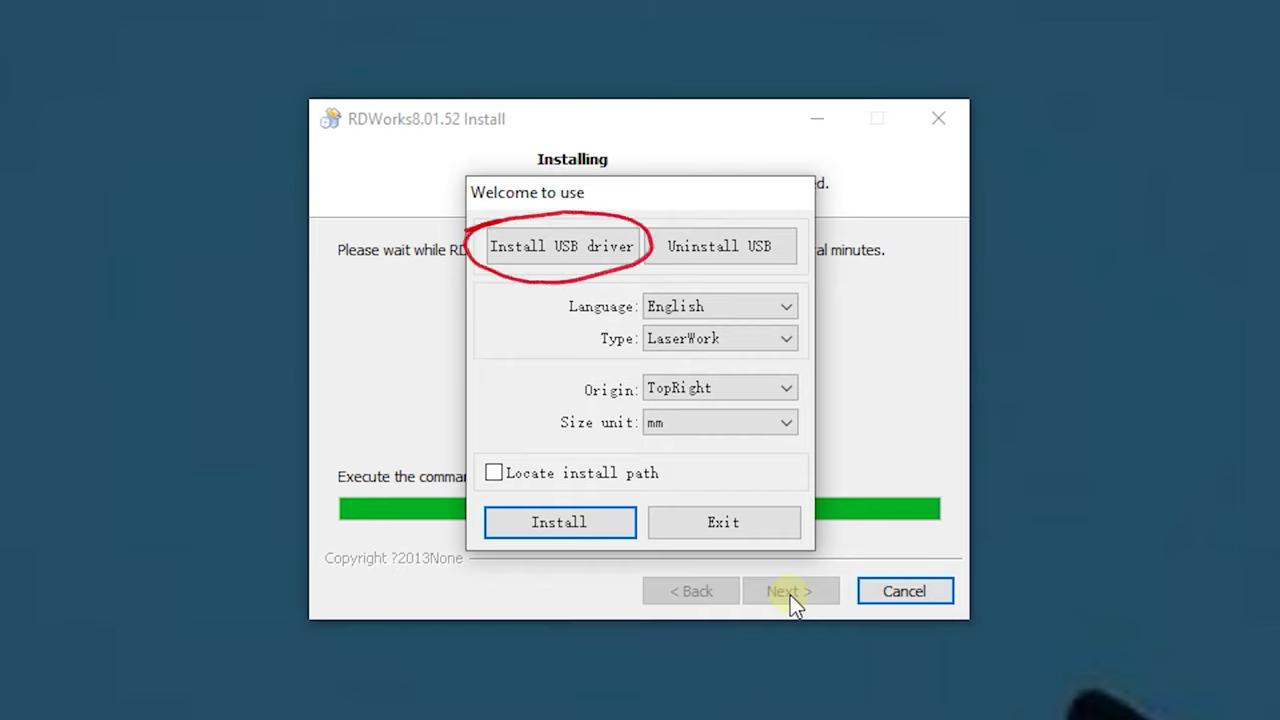
click(563, 246)
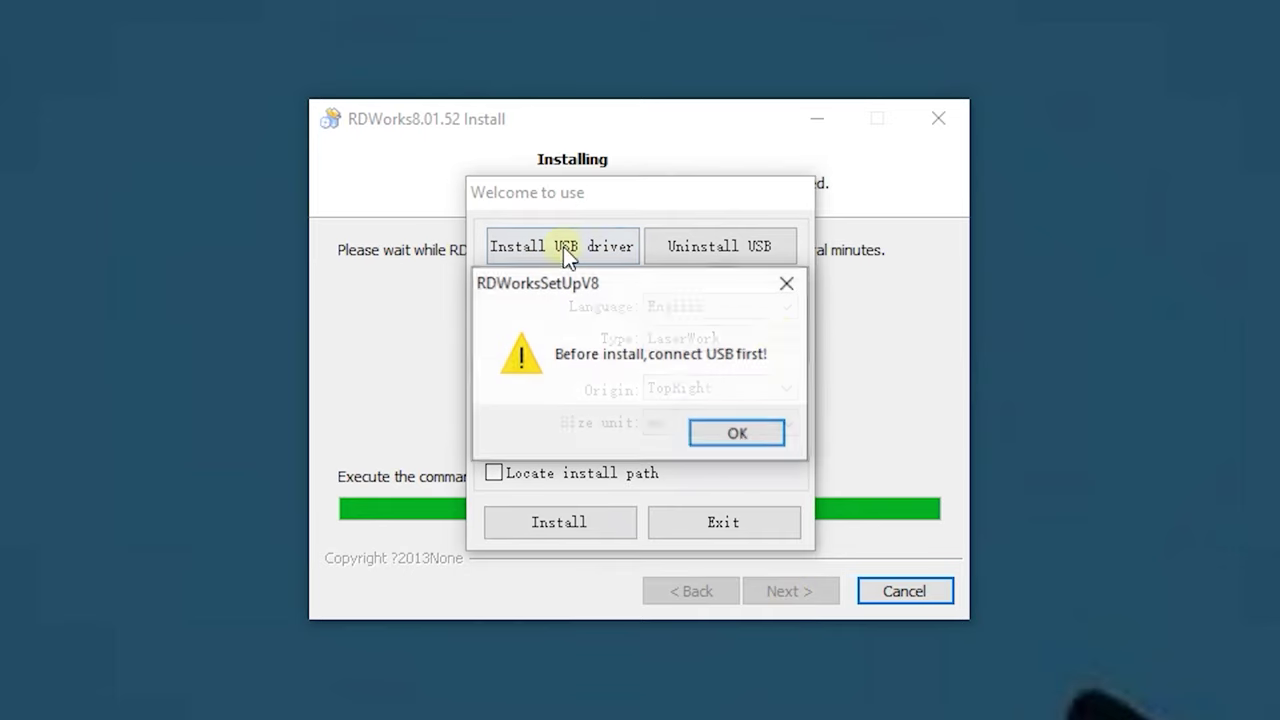
click(733, 436)
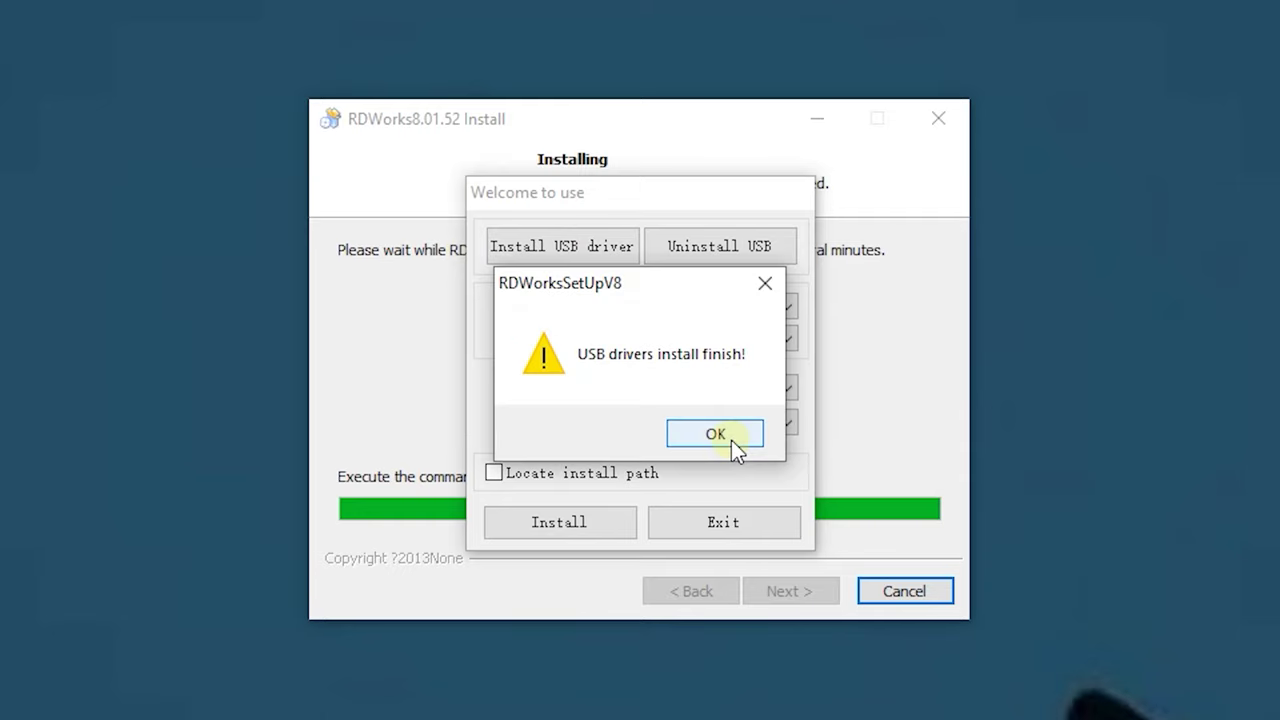
click(731, 440)
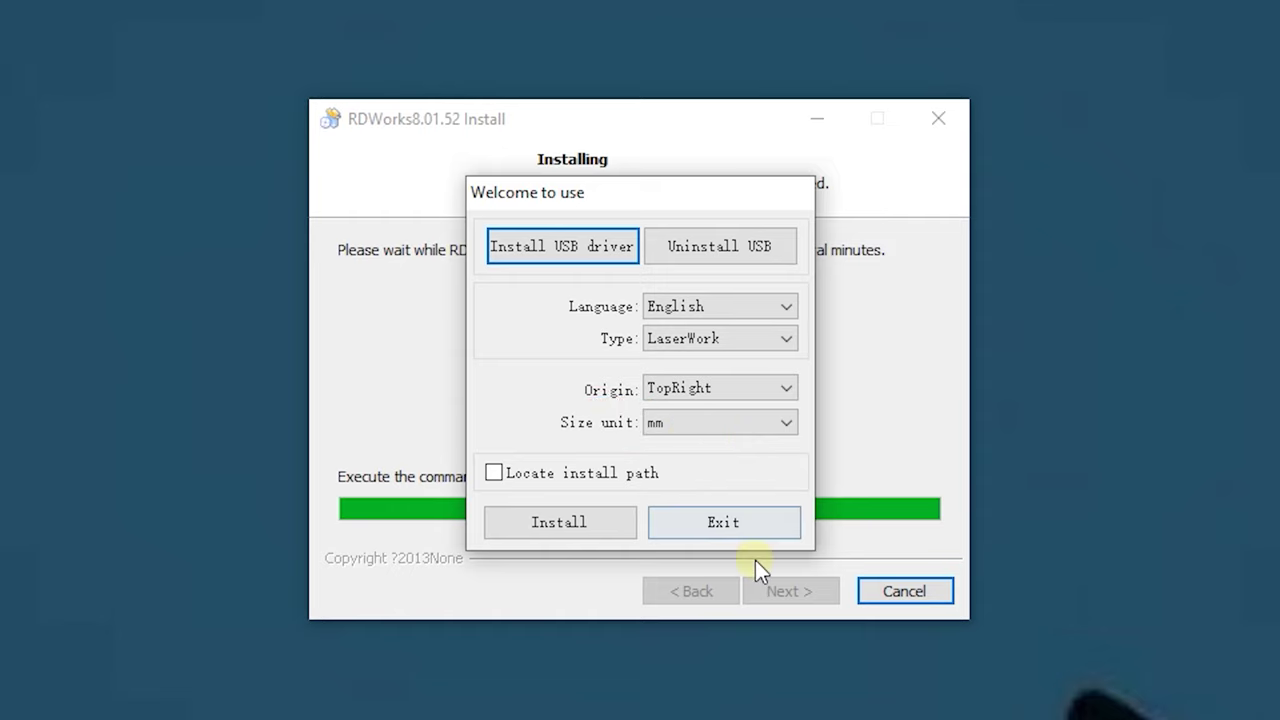
- Install RDWorks with English, LaserWork, TopRight origin and mm units, then exit the wizard
click(539, 533)
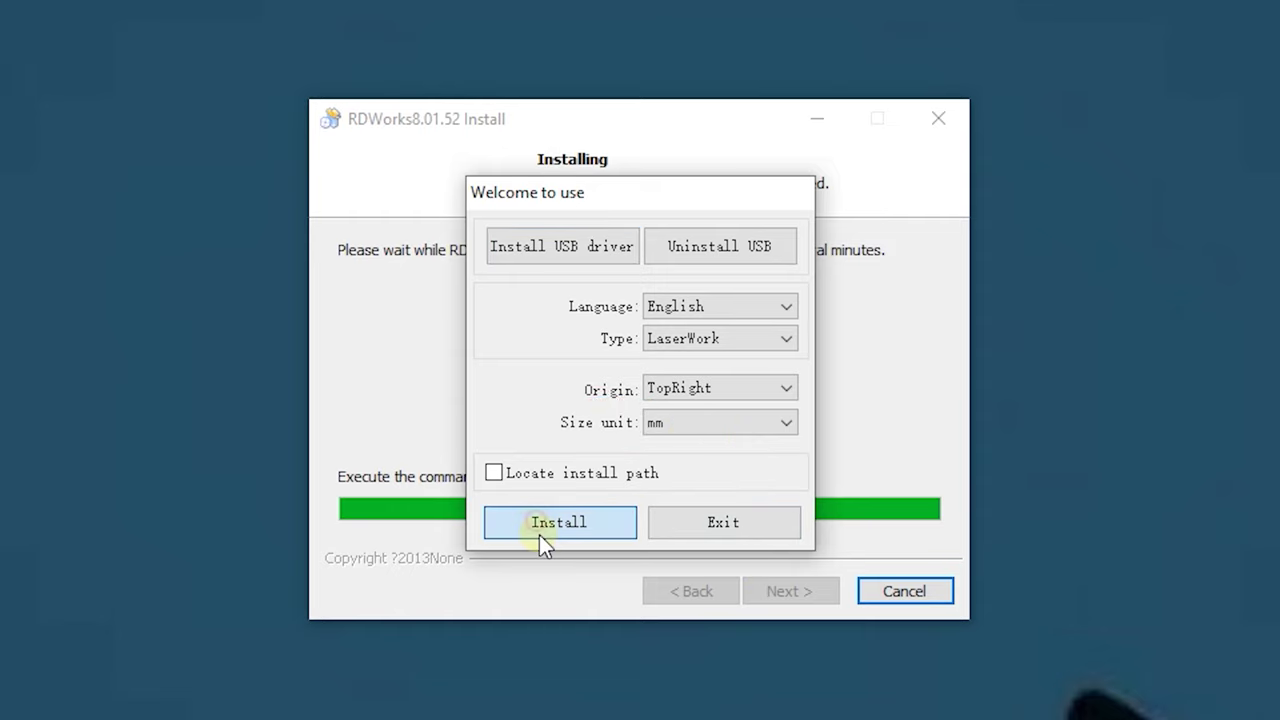
key(Return)
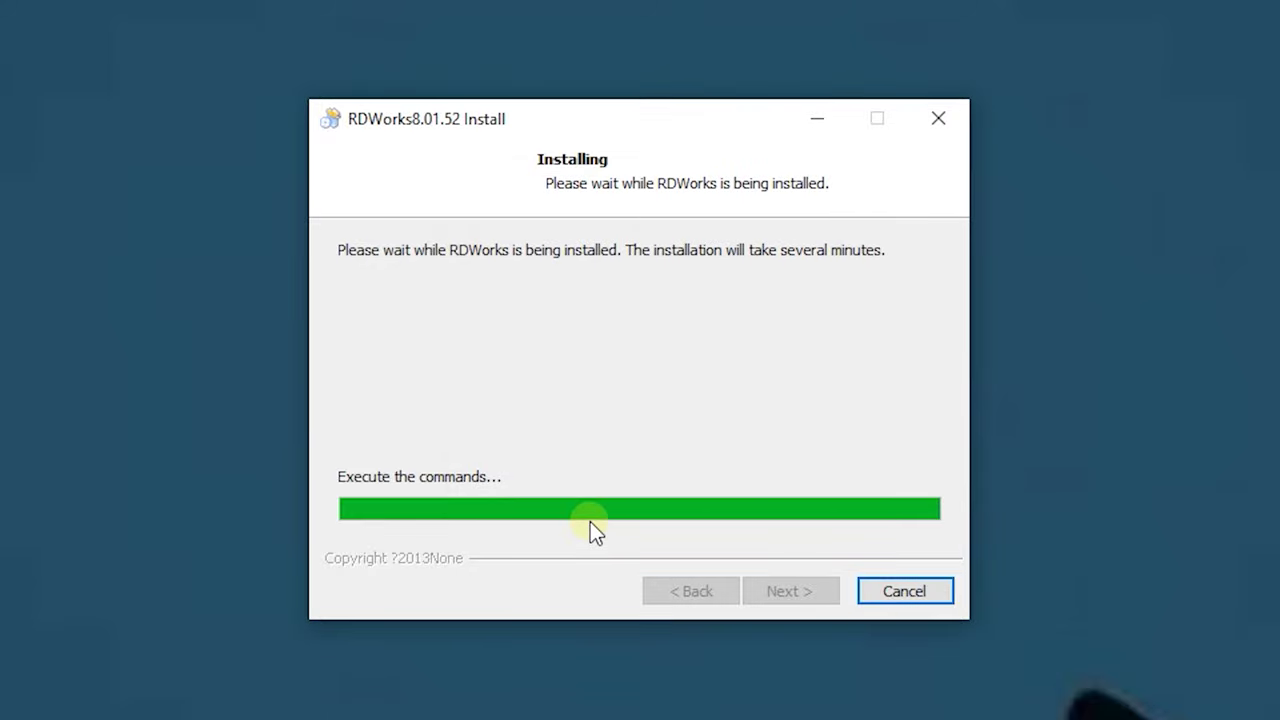
click(905, 591)
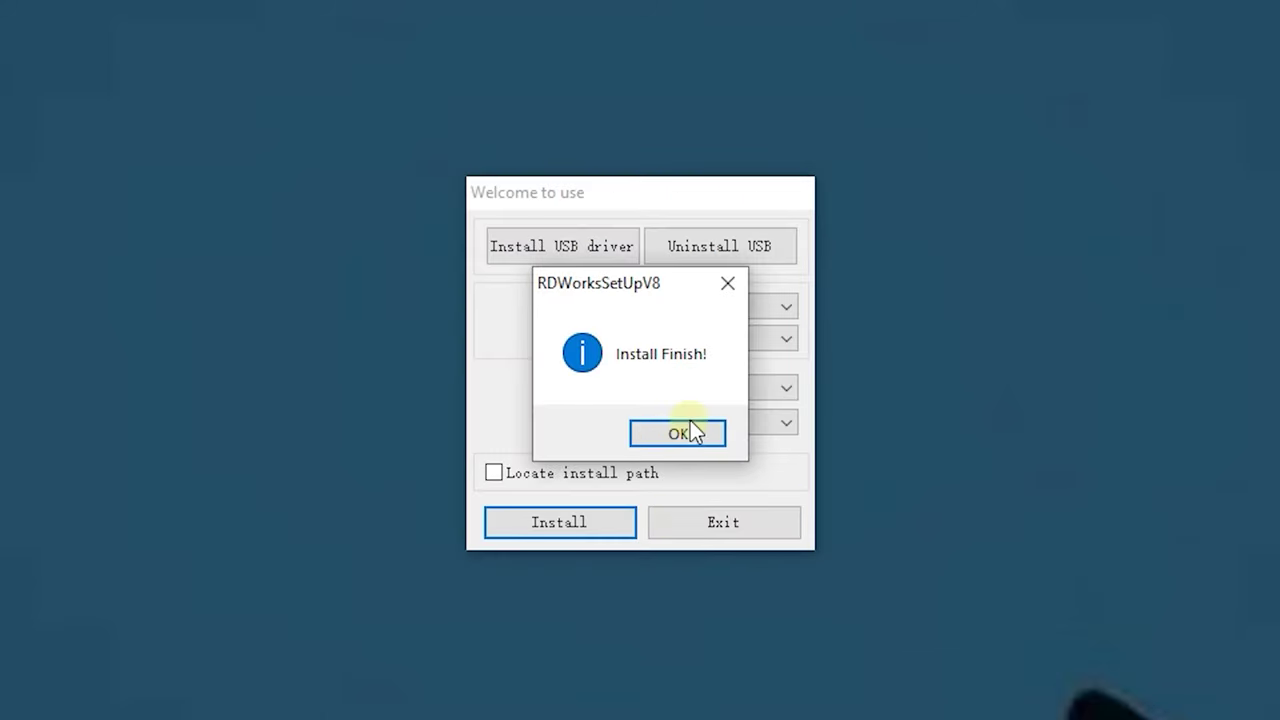
click(690, 432)
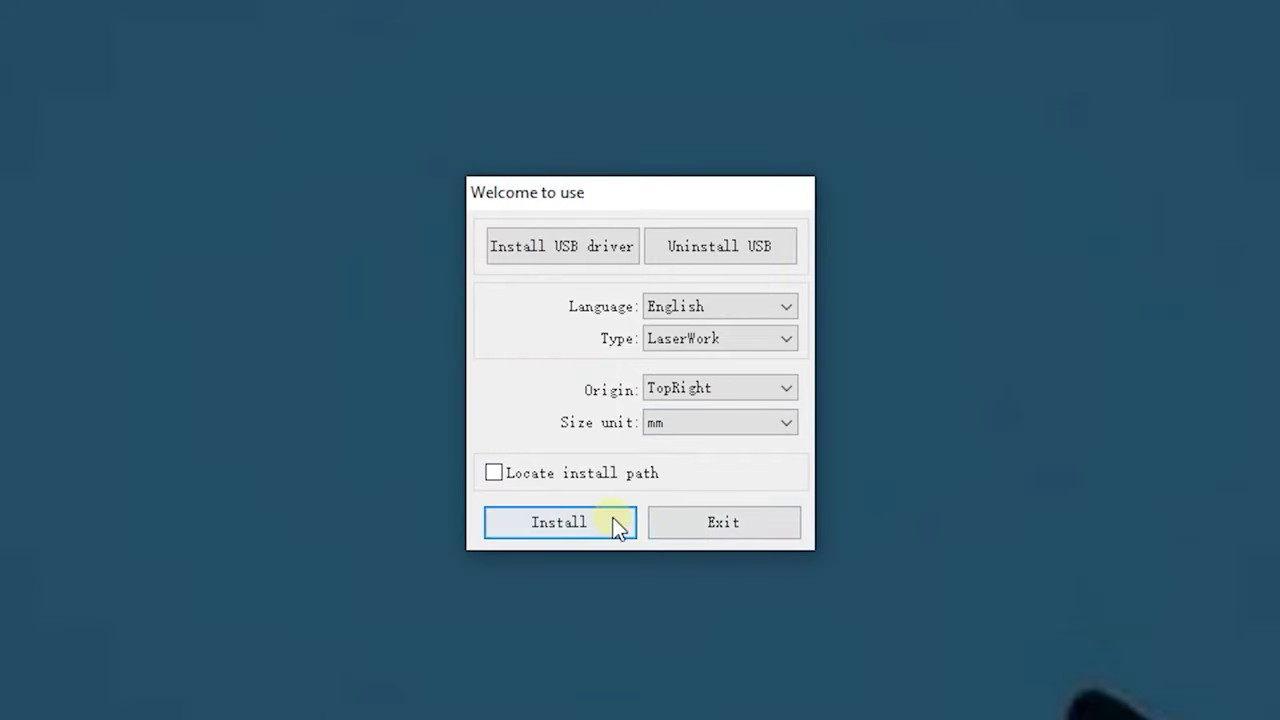
click(703, 530)
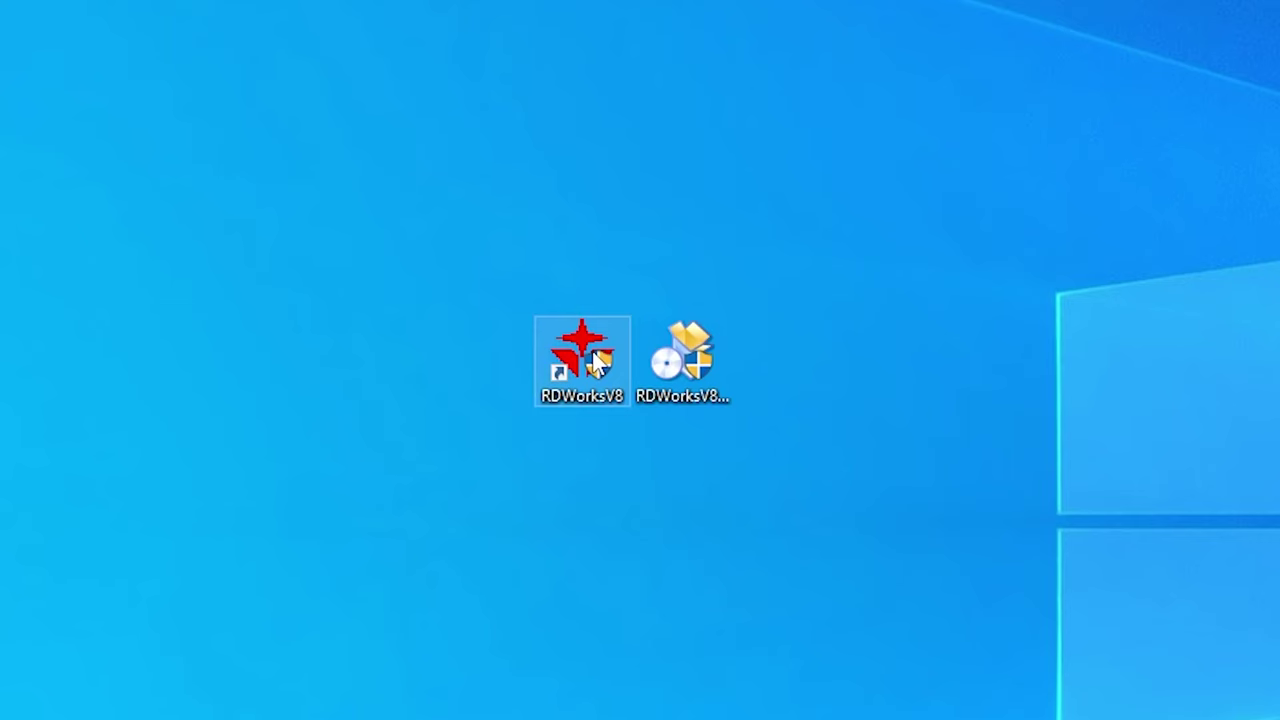
- Start RDWorksV8 and set the System Setting homing position to top-right, toggling automatic page refresh
double_click(597, 365)
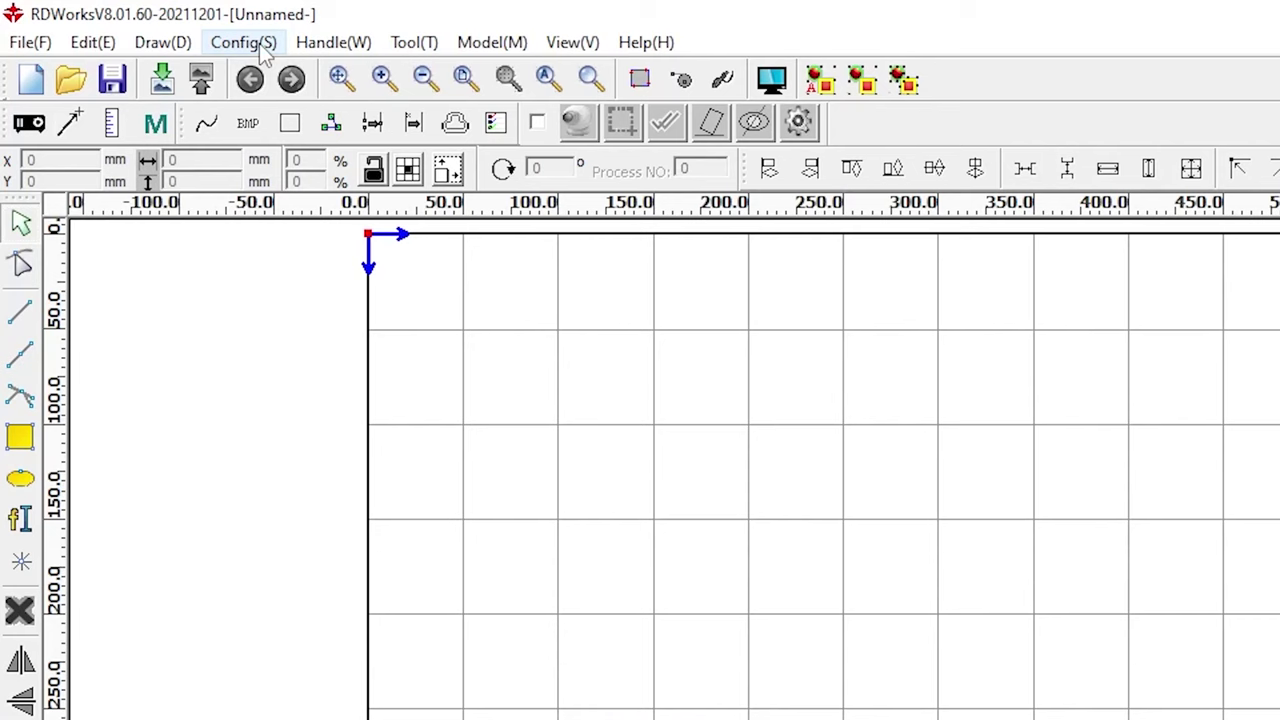
click(250, 42)
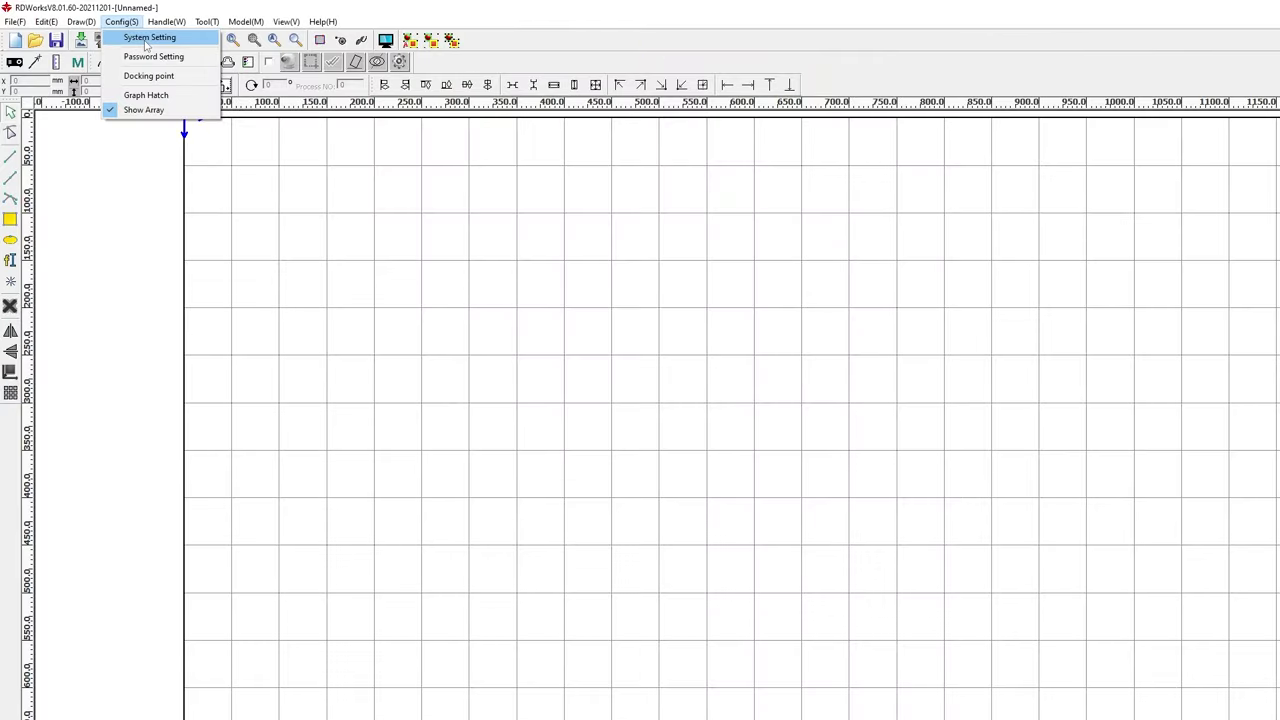
click(290, 74)
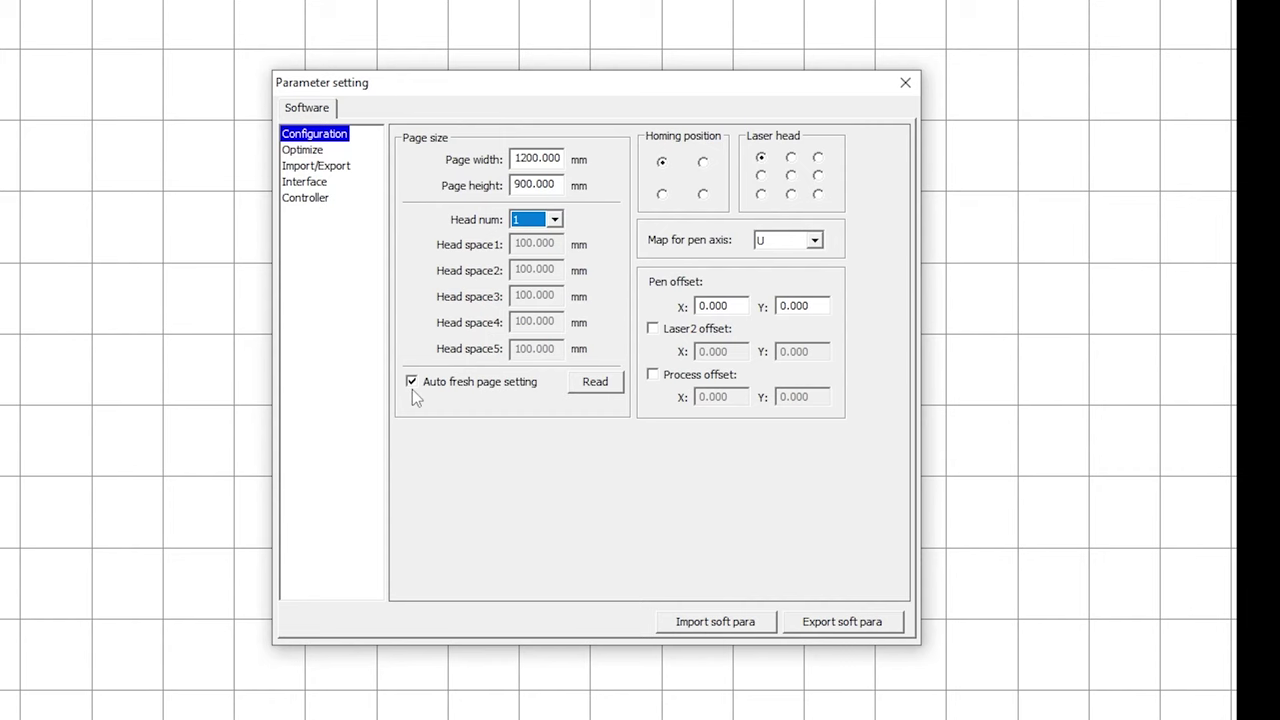
click(413, 381)
click(703, 161)
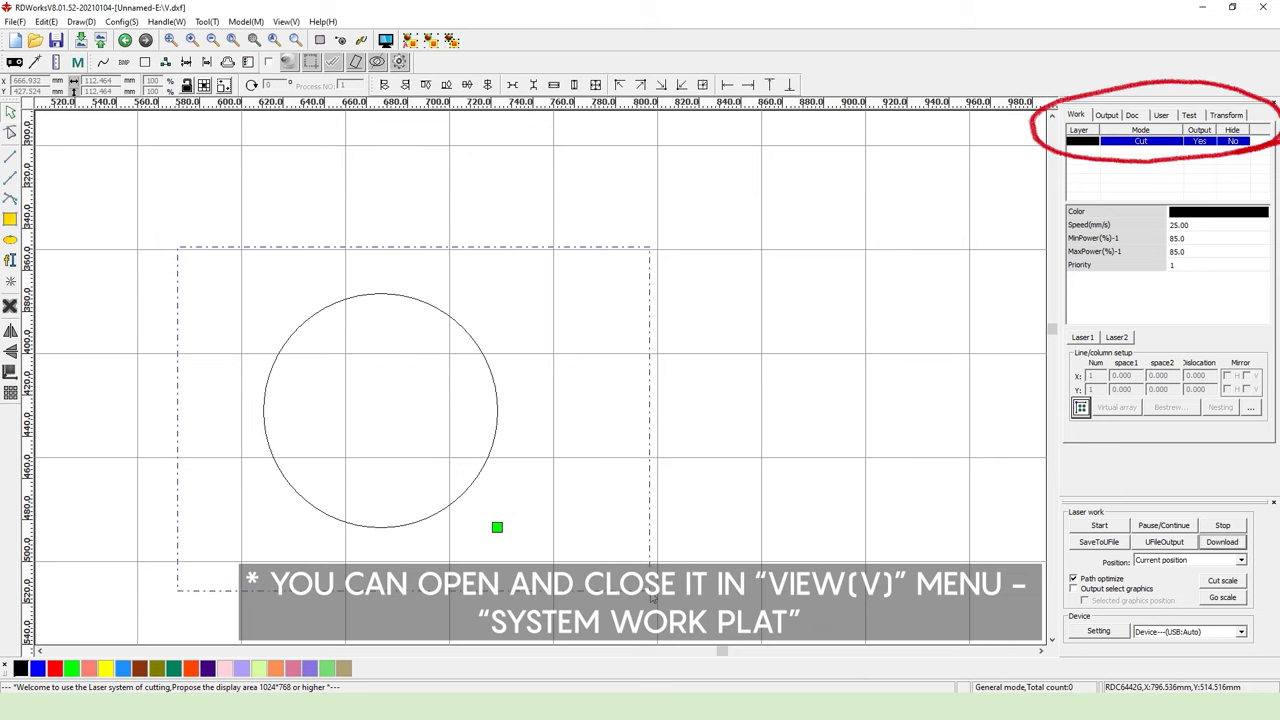
- Draw a diagonal line, a five-point polyline and an ellipse, and place the VIRMER.COM text
drag(651, 596, 653, 597)
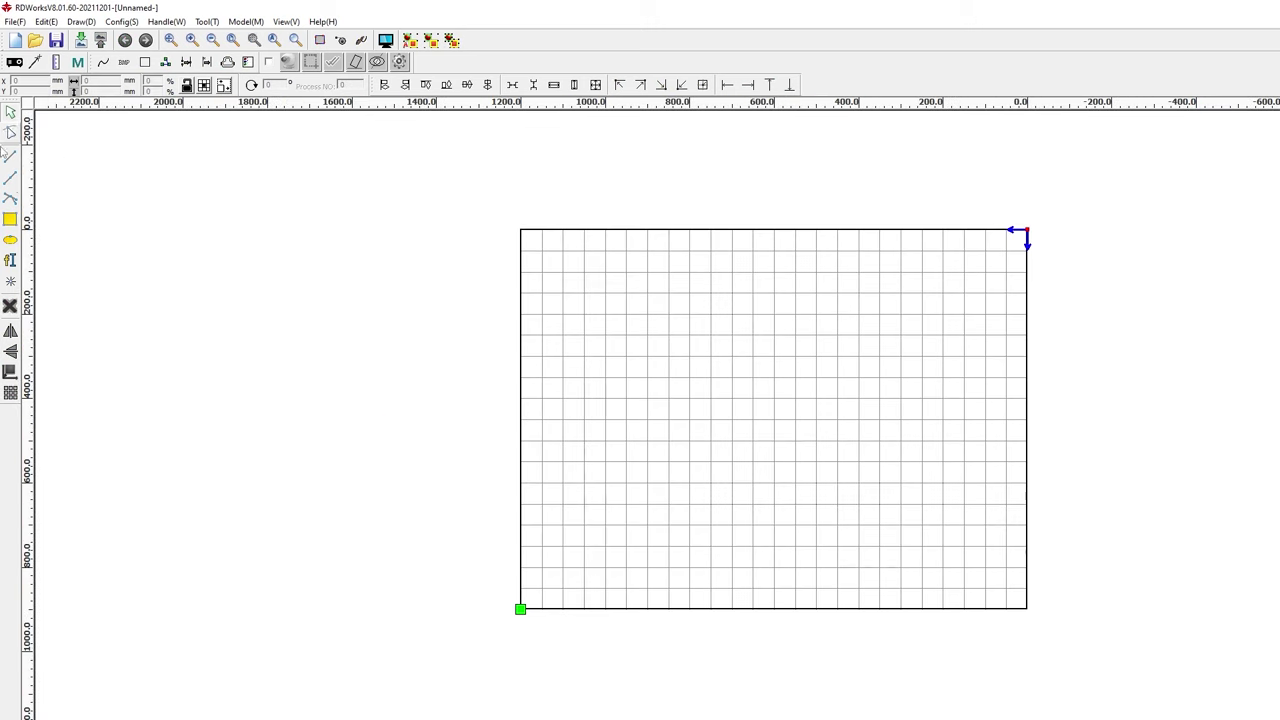
click(10, 157)
drag(613, 336, 710, 420)
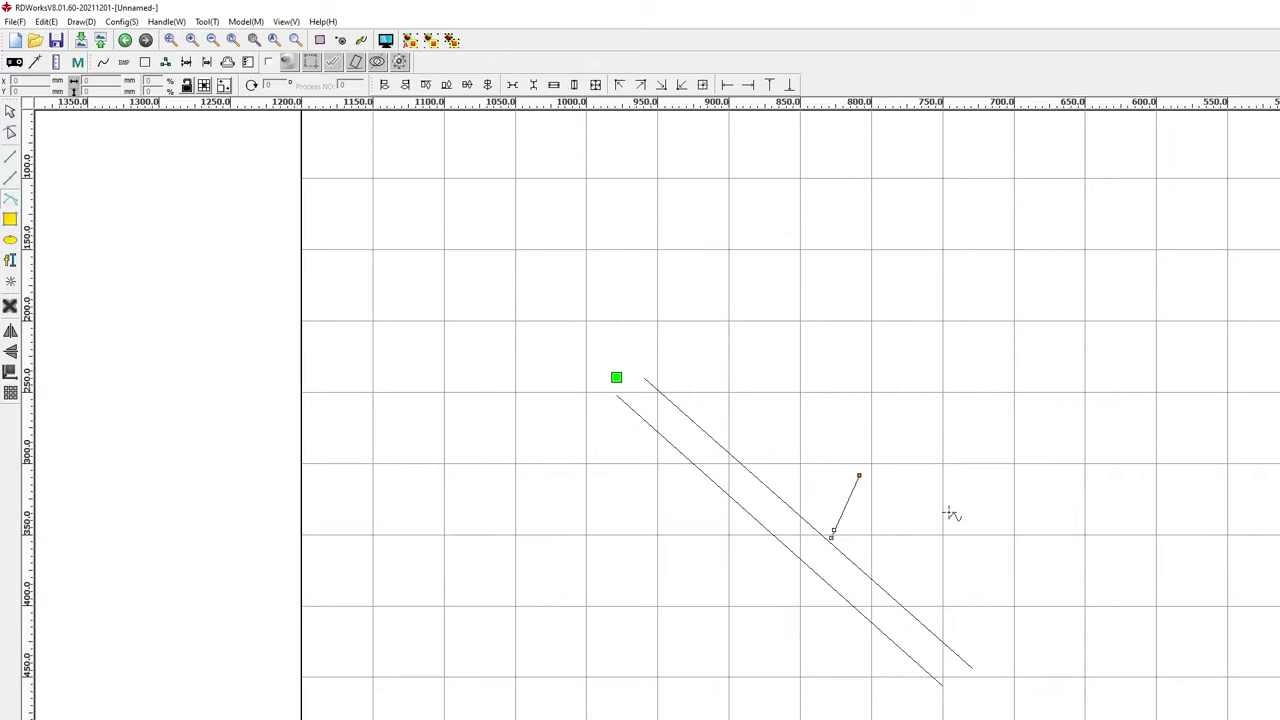
click(863, 471)
click(958, 511)
click(1014, 521)
click(1032, 434)
click(938, 402)
right_click(1089, 526)
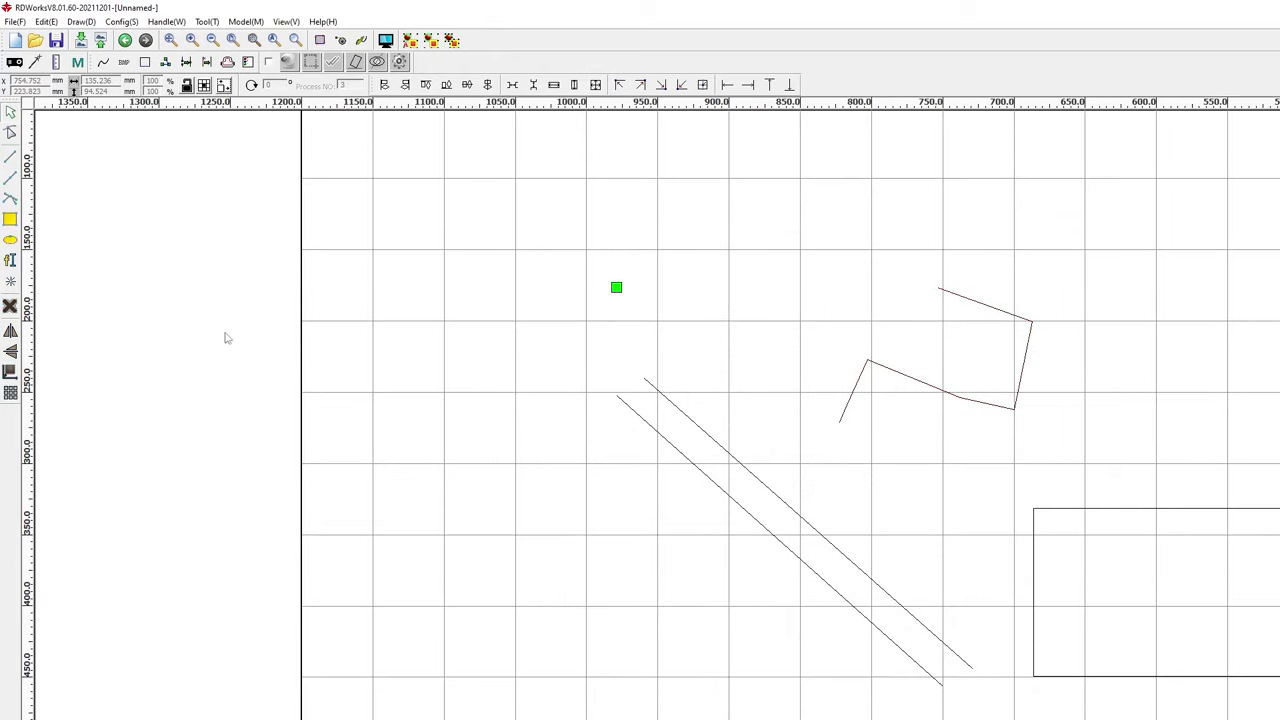
click(10, 240)
drag(1078, 288, 1279, 452)
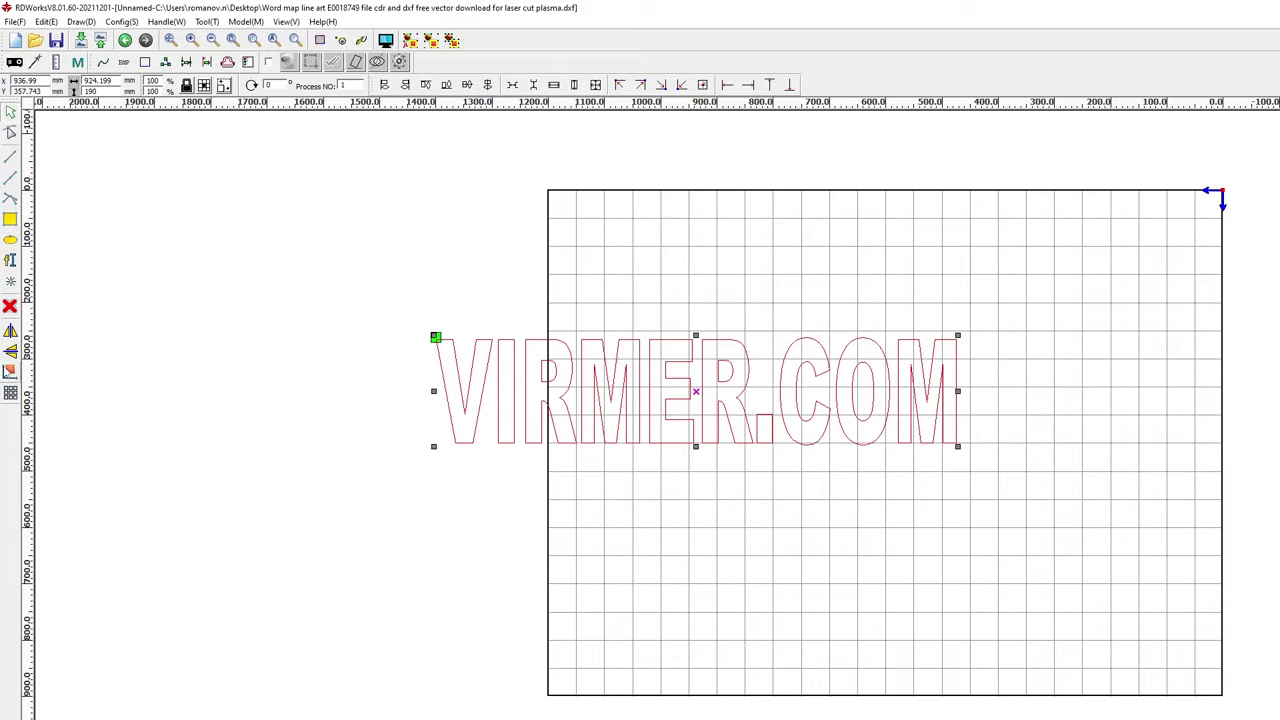
key(p)
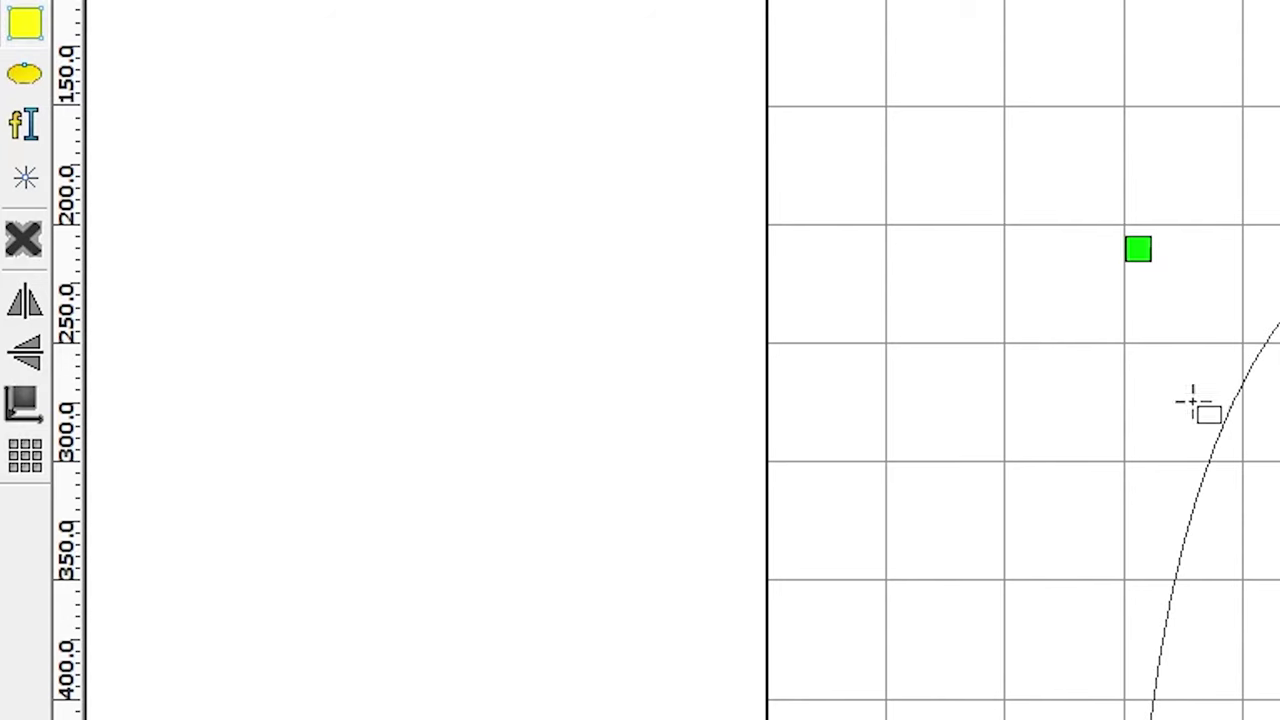
- Select the shapes and mirror them horizontally and vertically
click(1192, 402)
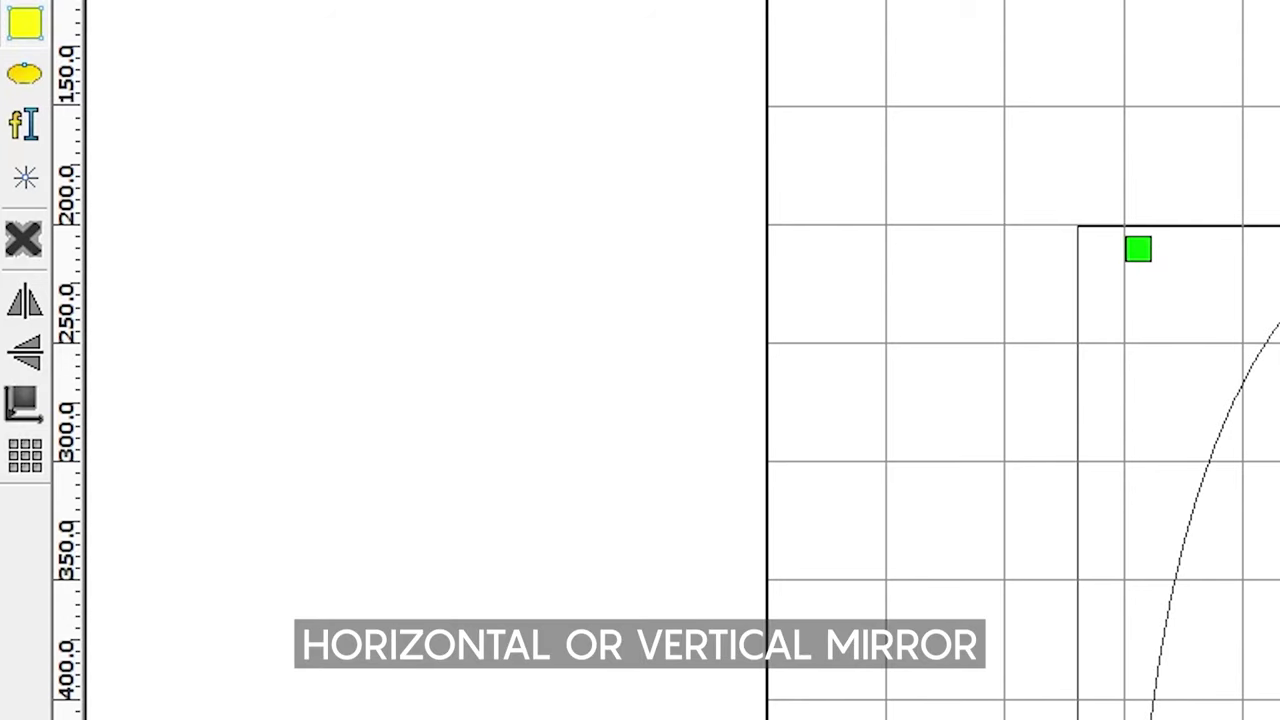
drag(849, 114, 1272, 708)
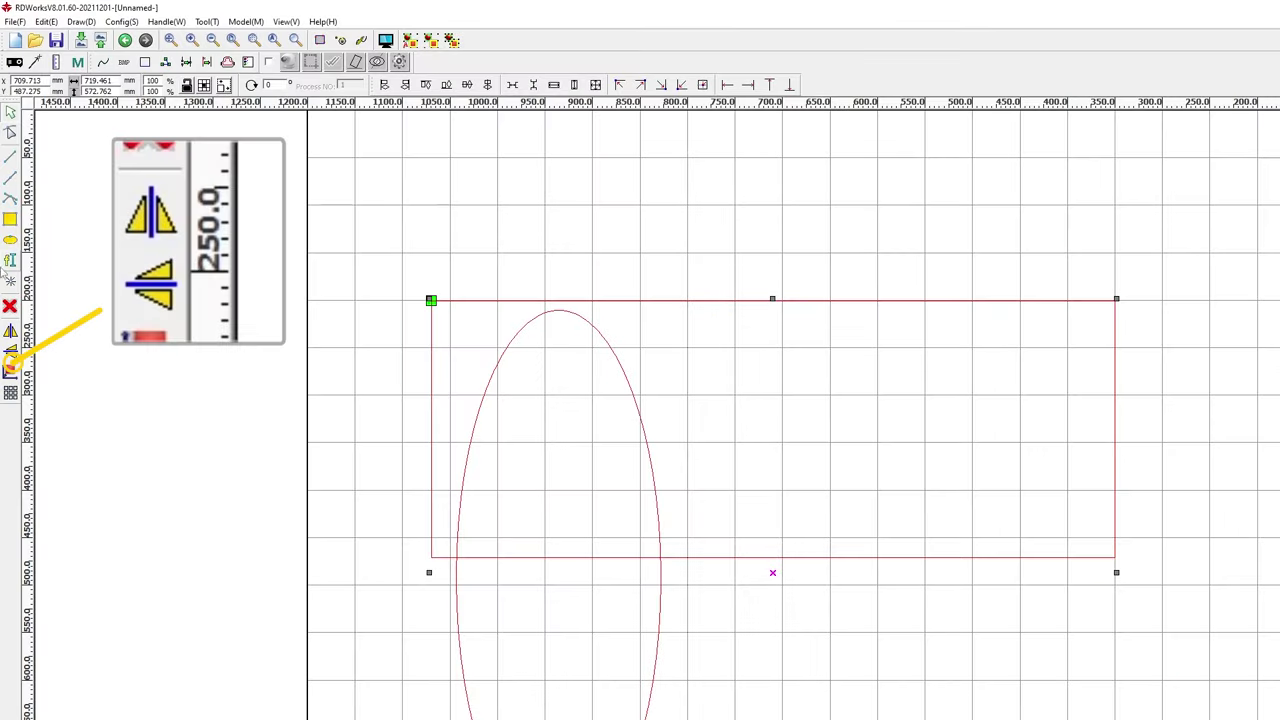
click(26, 352)
click(24, 302)
click(10, 331)
click(10, 331)
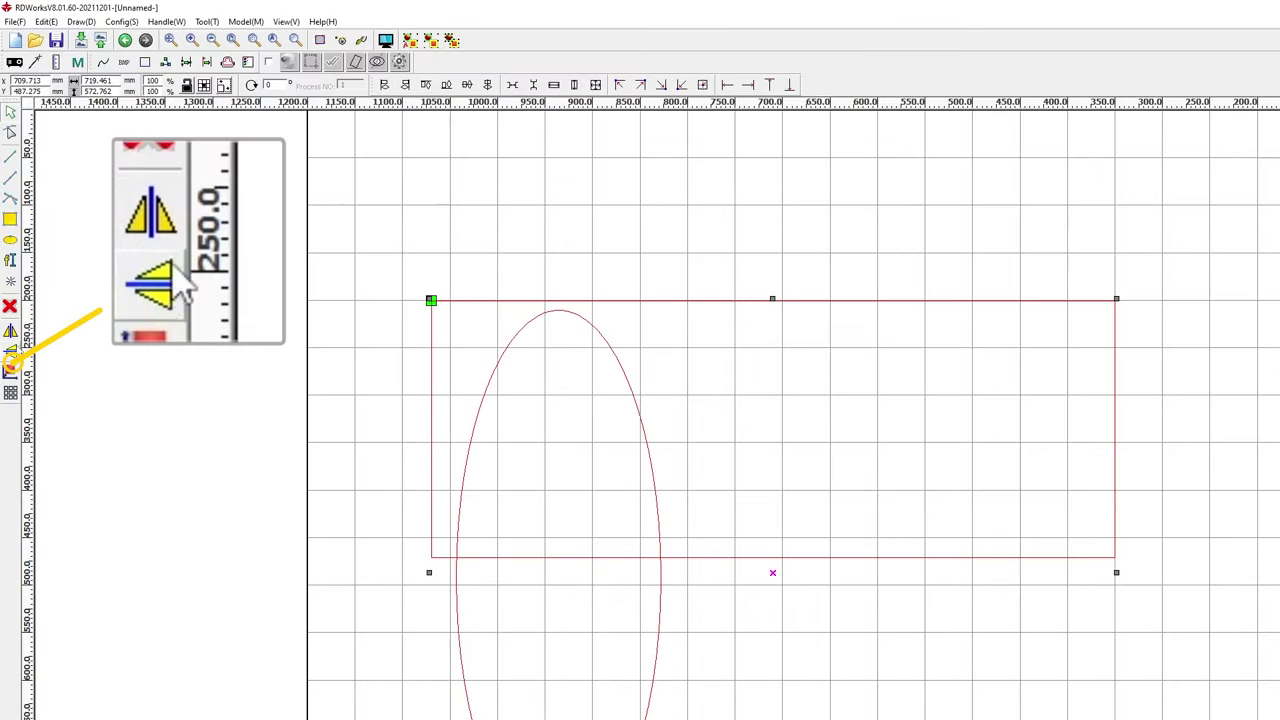
click(10, 351)
click(10, 331)
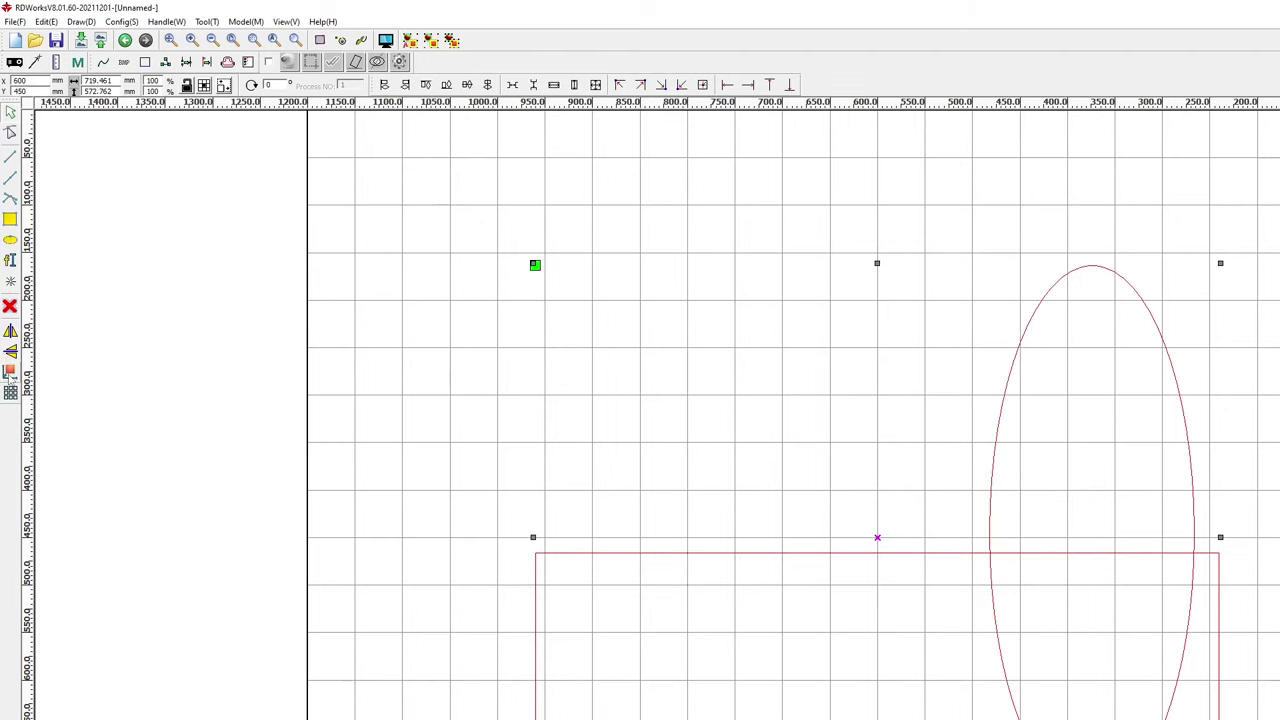
scroll(743, 386, down, 3)
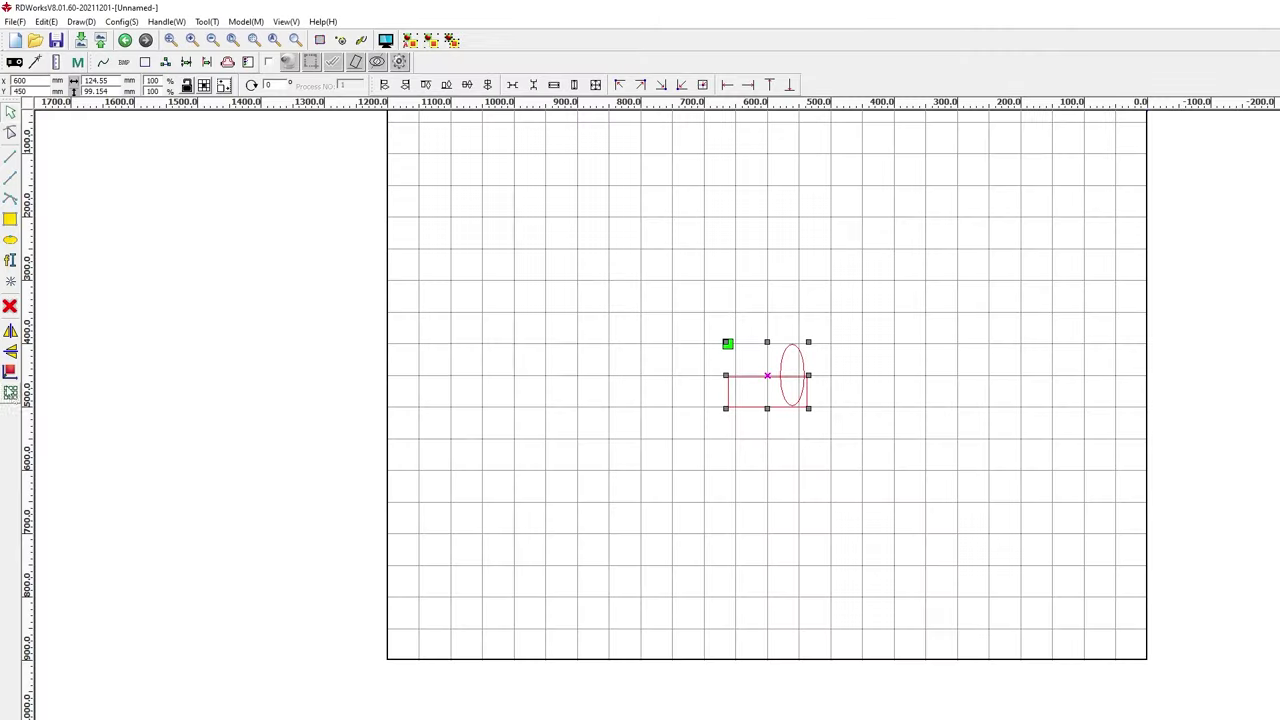
- Make a 2 × 2 array of copies of the selected shapes
click(11, 394)
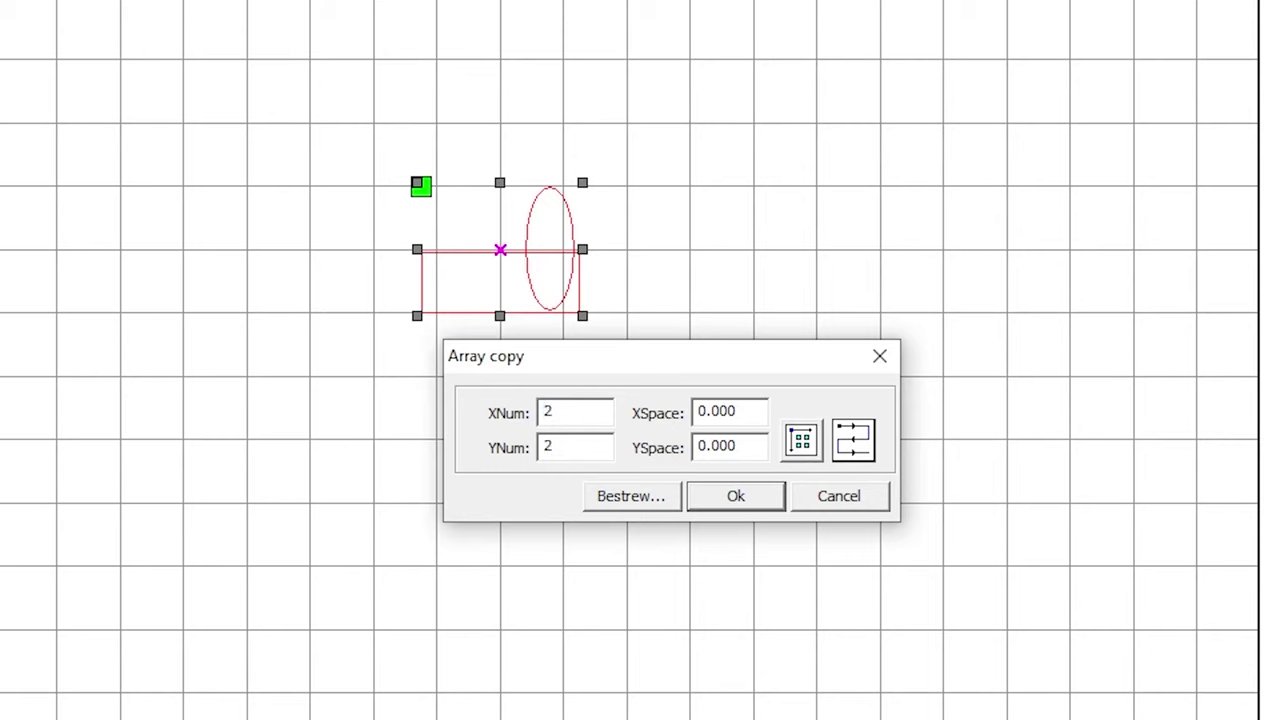
click(733, 498)
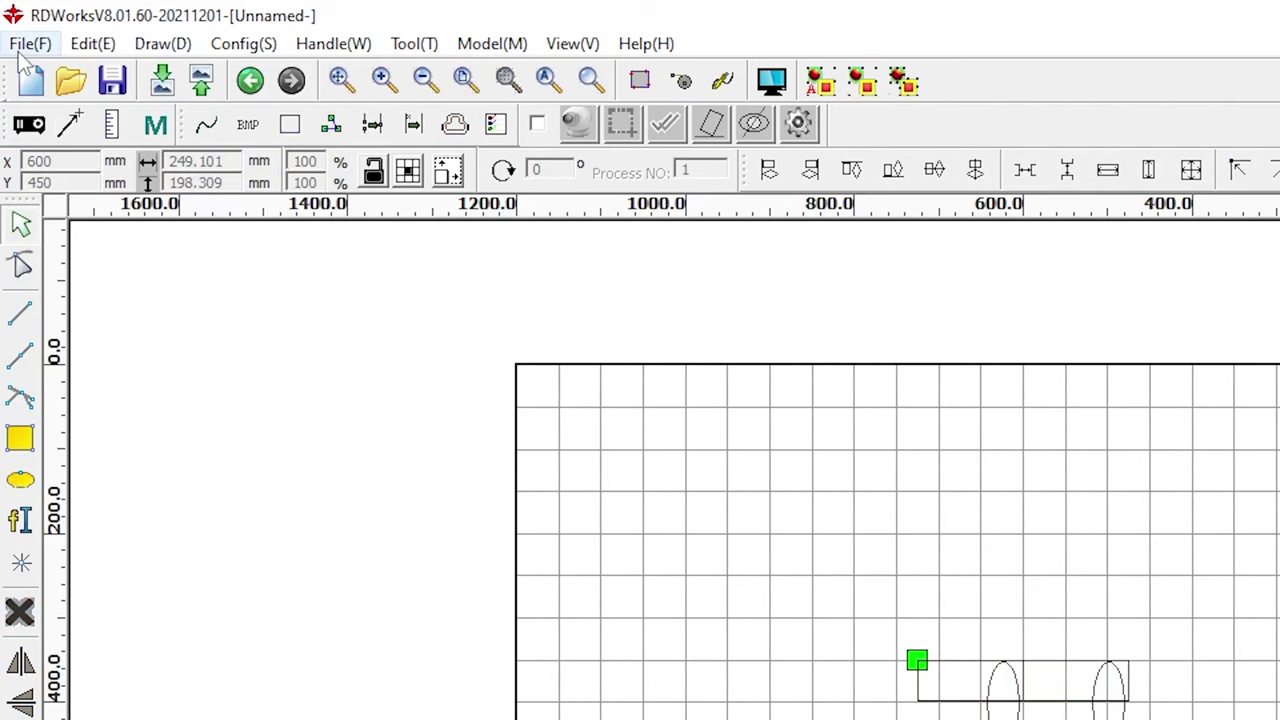
click(27, 45)
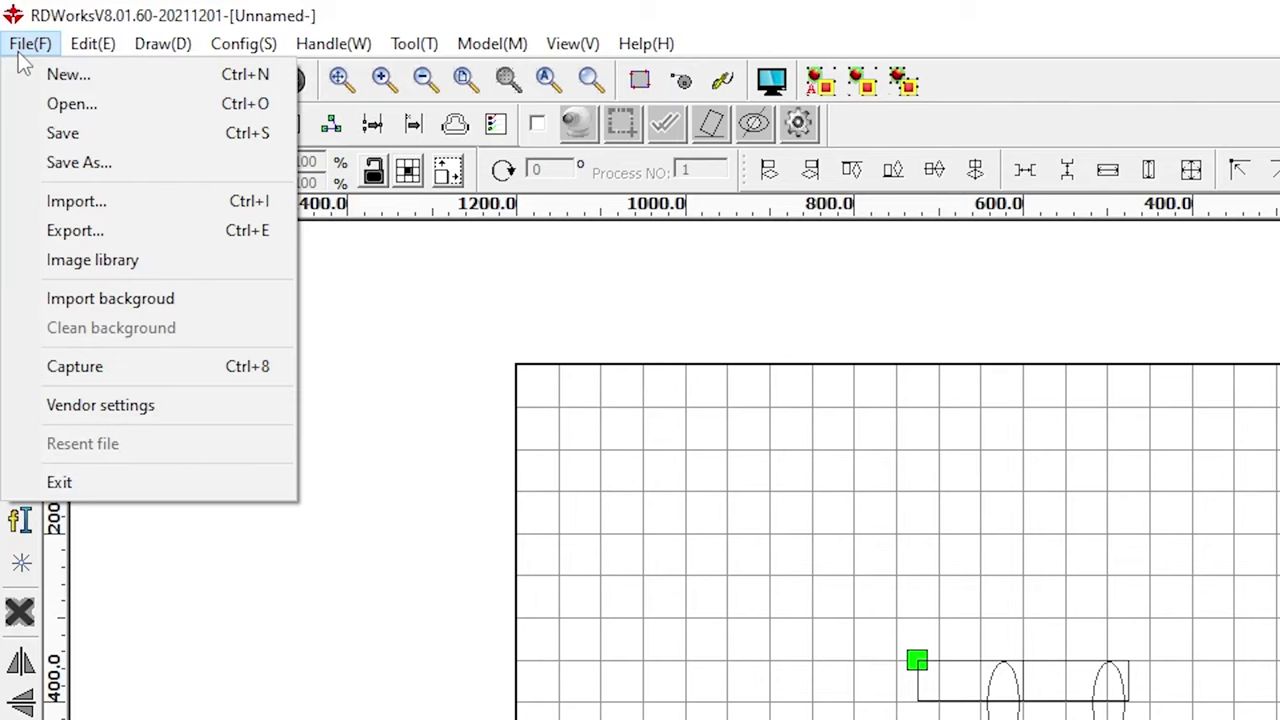
- Zoom in closer on the 2 × 2 array of shapes using Edit > ZoomIn
mouse_move(92, 44)
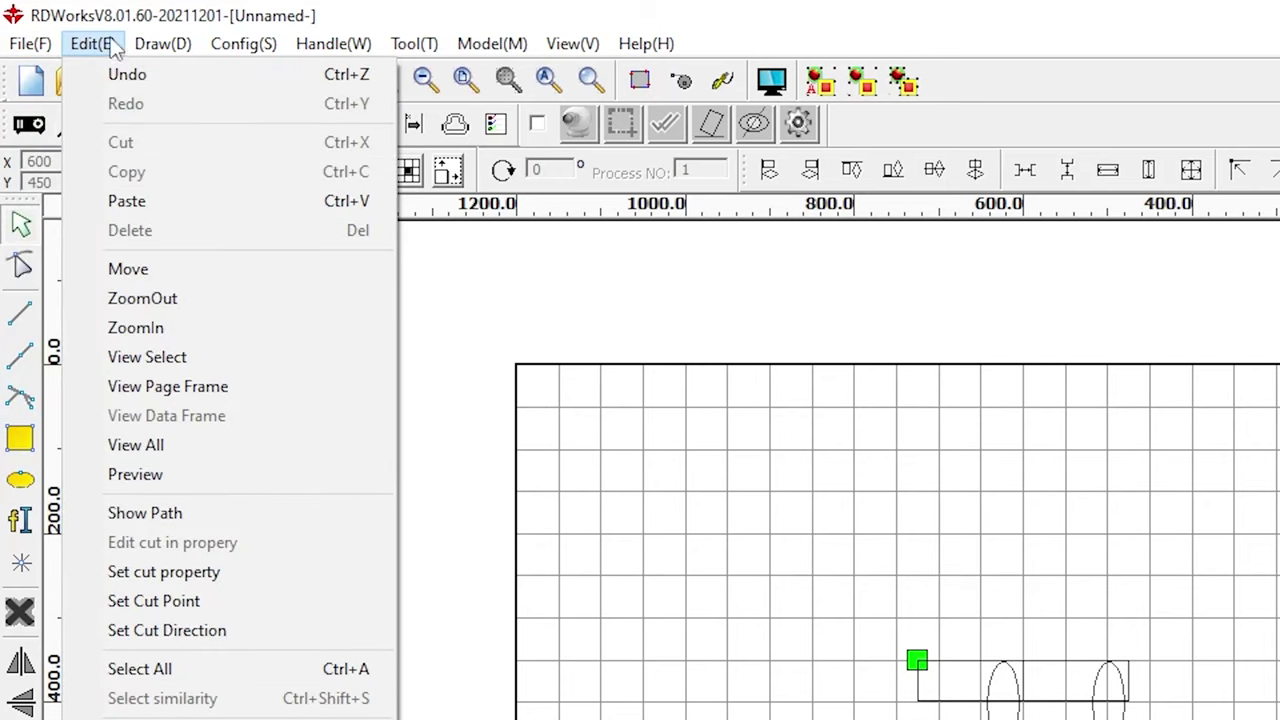
click(305, 330)
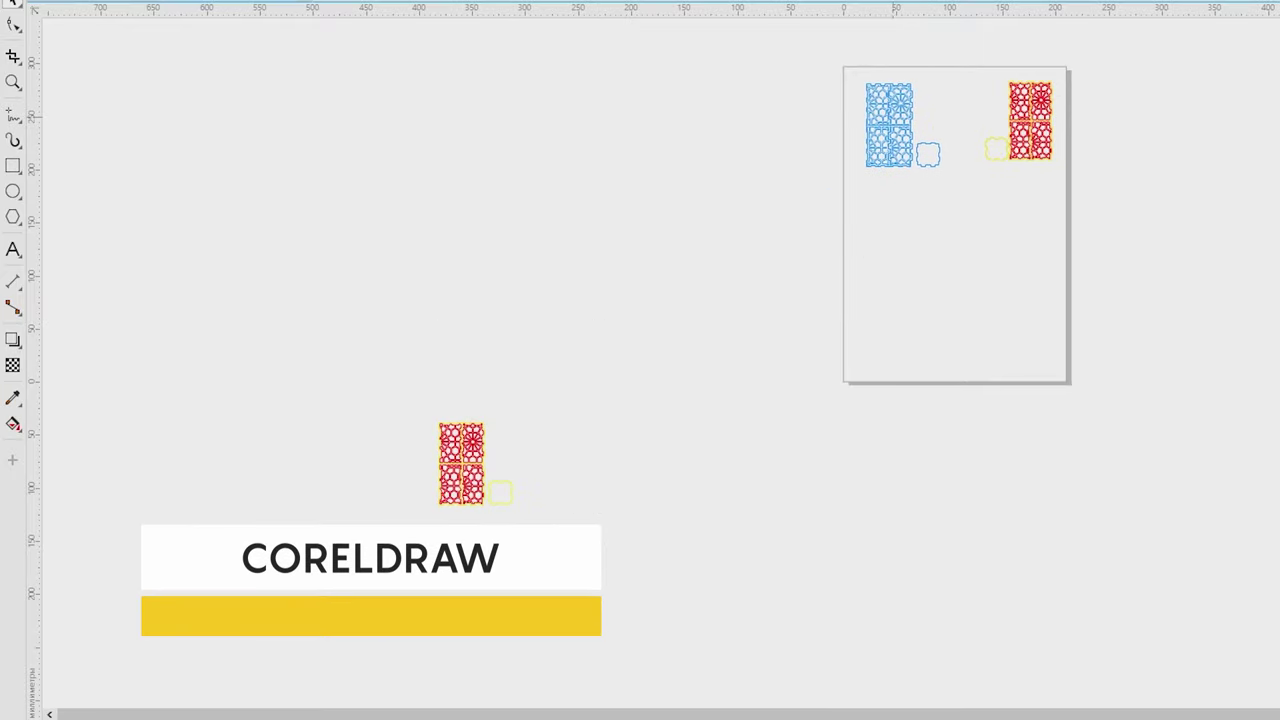
- Move the red tile group onto the page and select the right tile group
drag(889, 125, 889, 125)
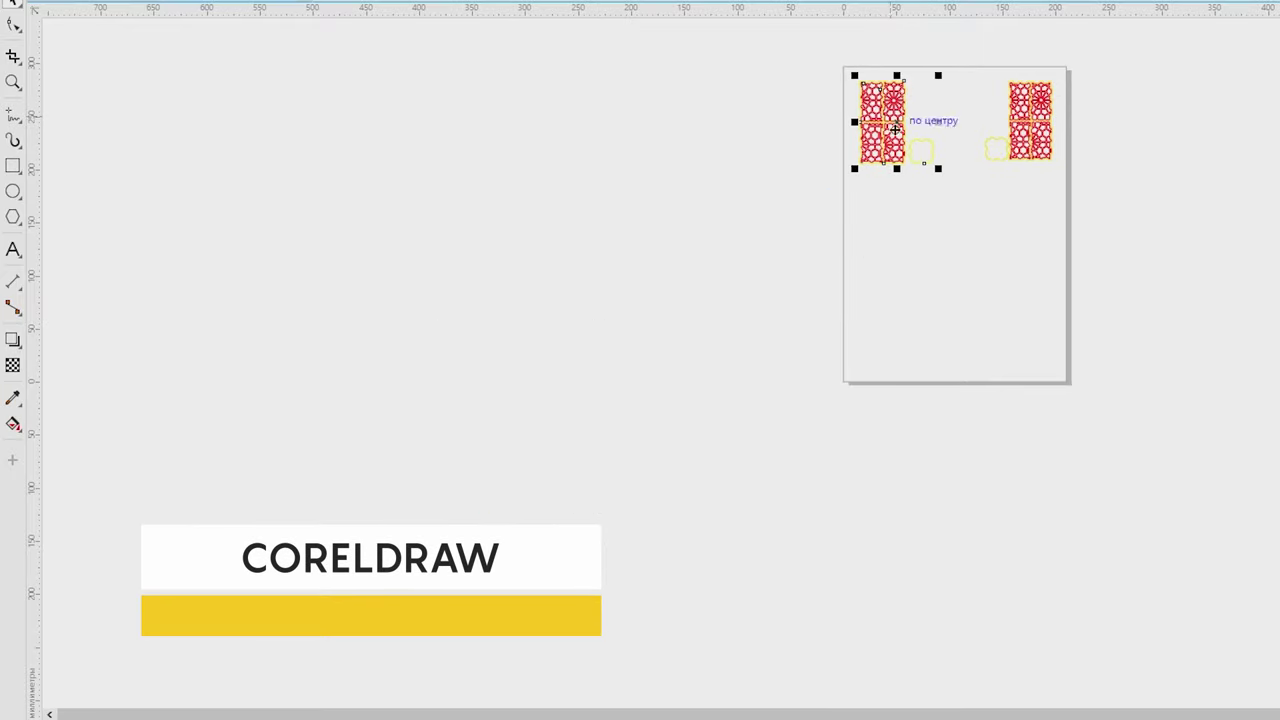
scroll(521, 241, up, 5)
click(975, 290)
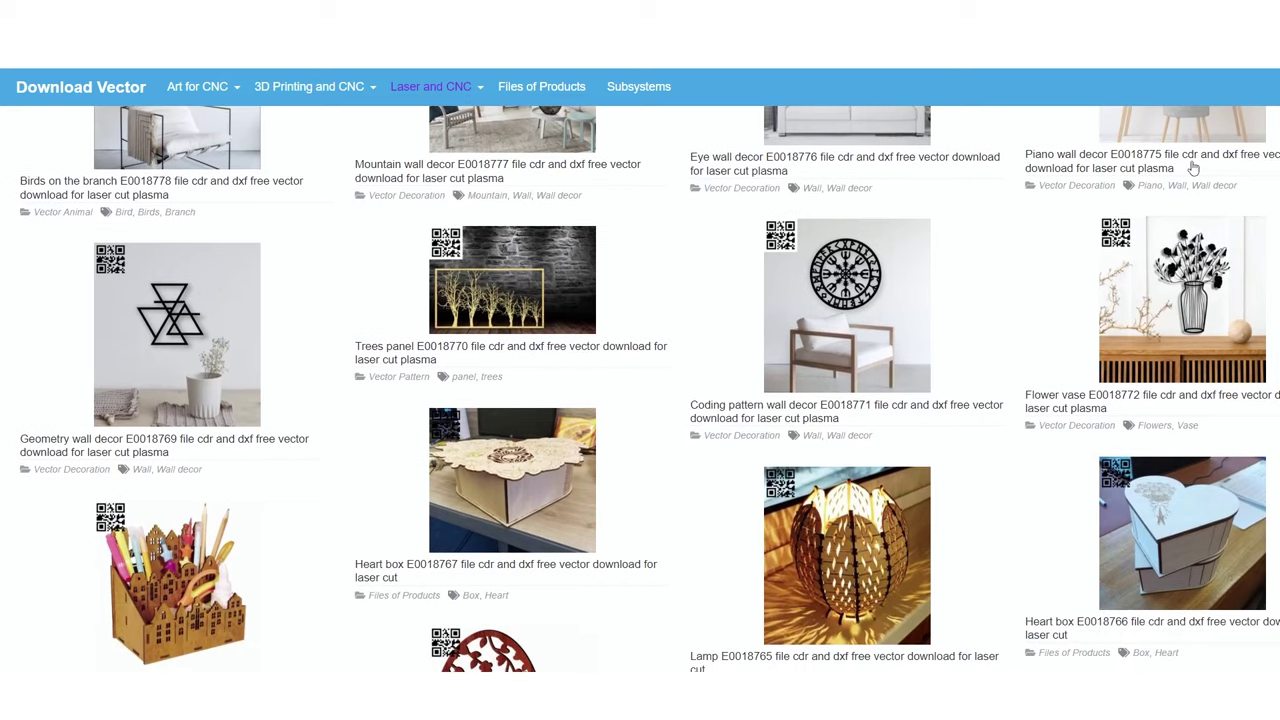
- Browse the free laser-cut vector galleries and open the world map line art product page
scroll(1192, 168, down, 2)
scroll(1160, 470, down, 1)
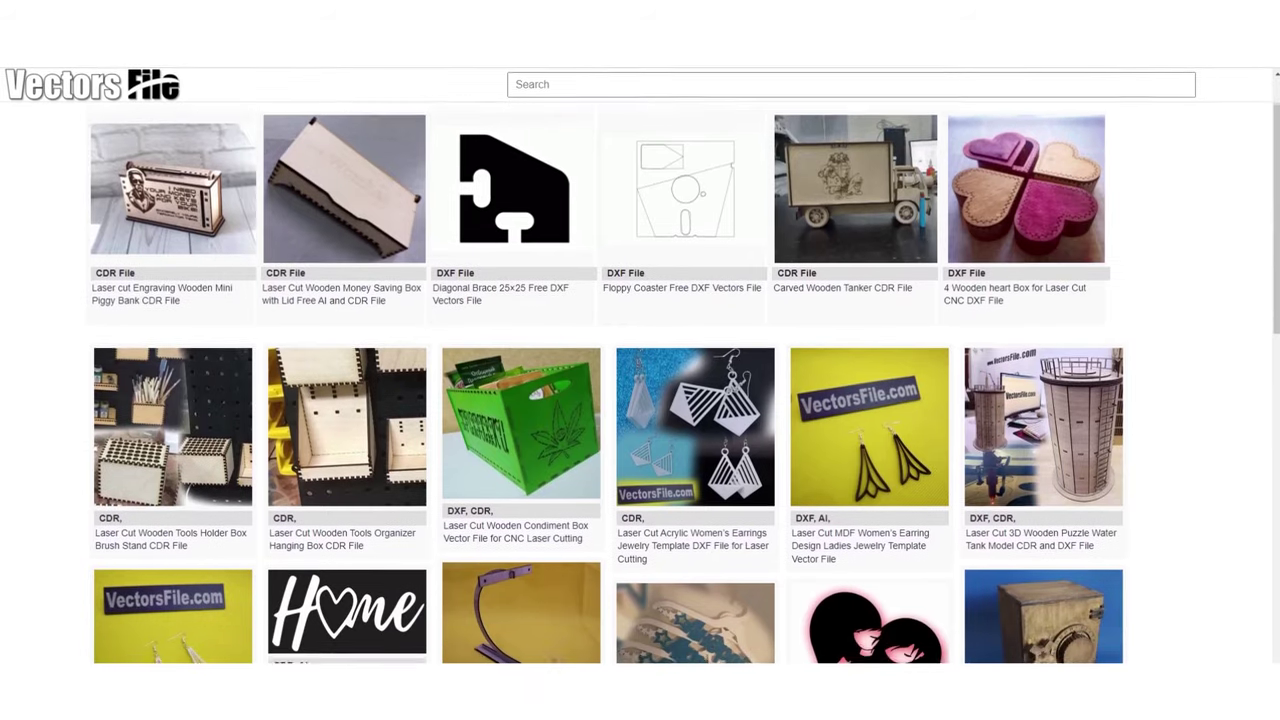
scroll(640, 380, down, 1)
scroll(640, 380, down, 2)
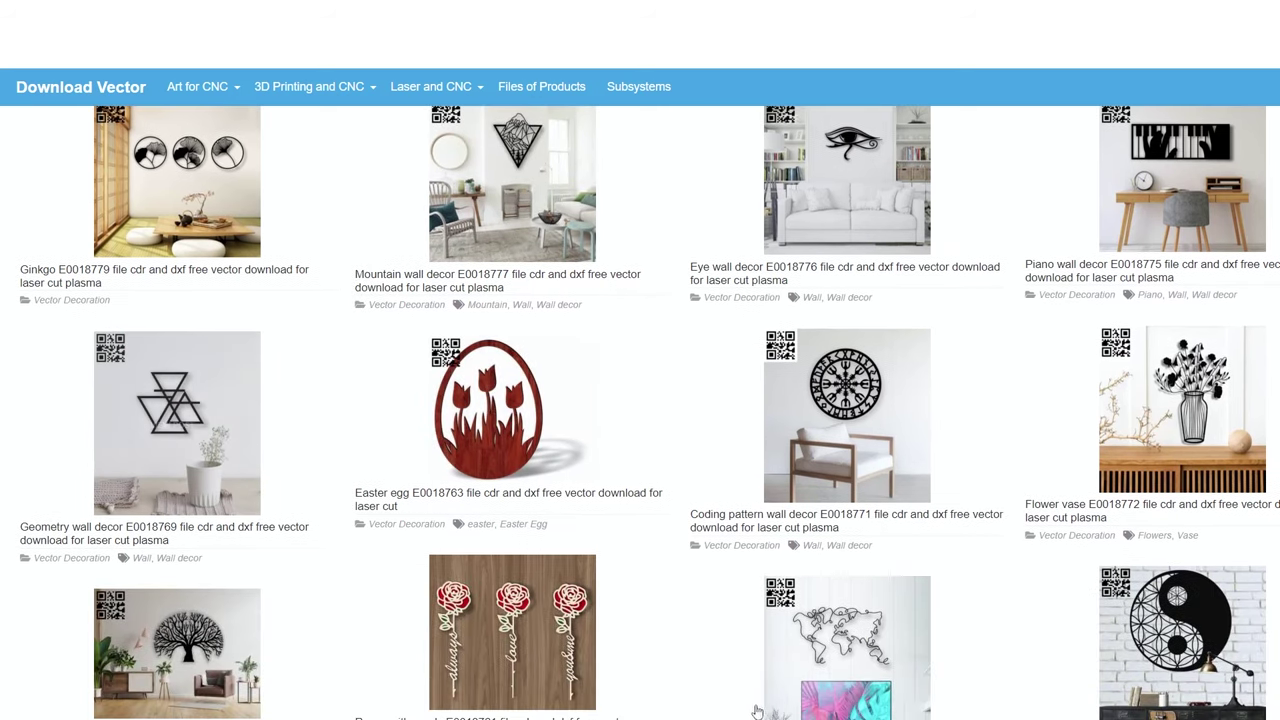
click(846, 650)
scroll(957, 660, down, 1)
scroll(945, 659, down, 1)
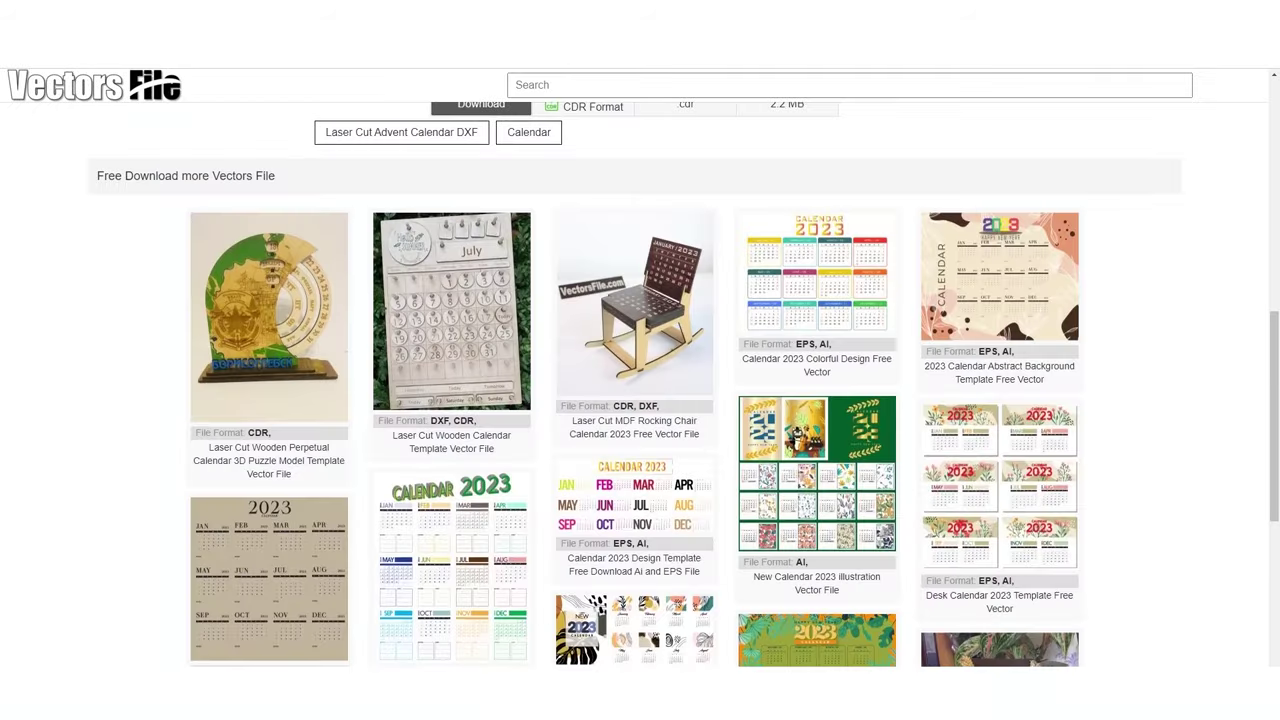
scroll(640, 384, down, 3)
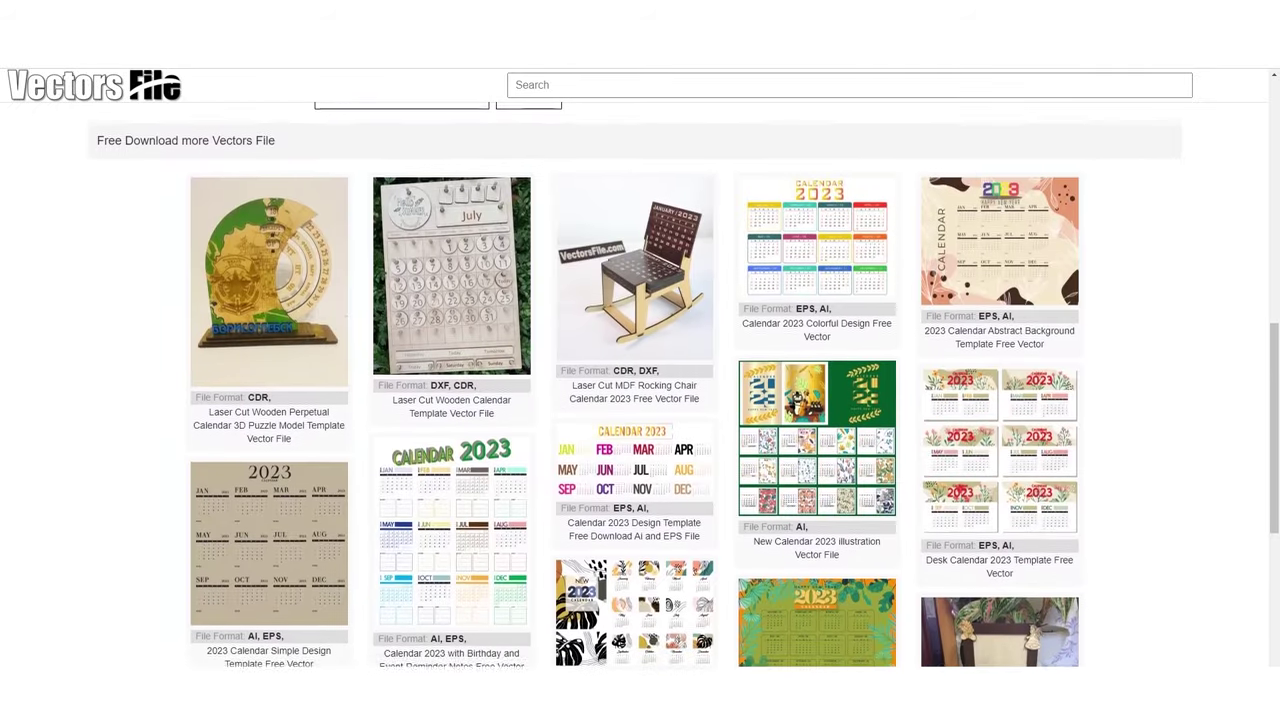
scroll(640, 384, down, 3)
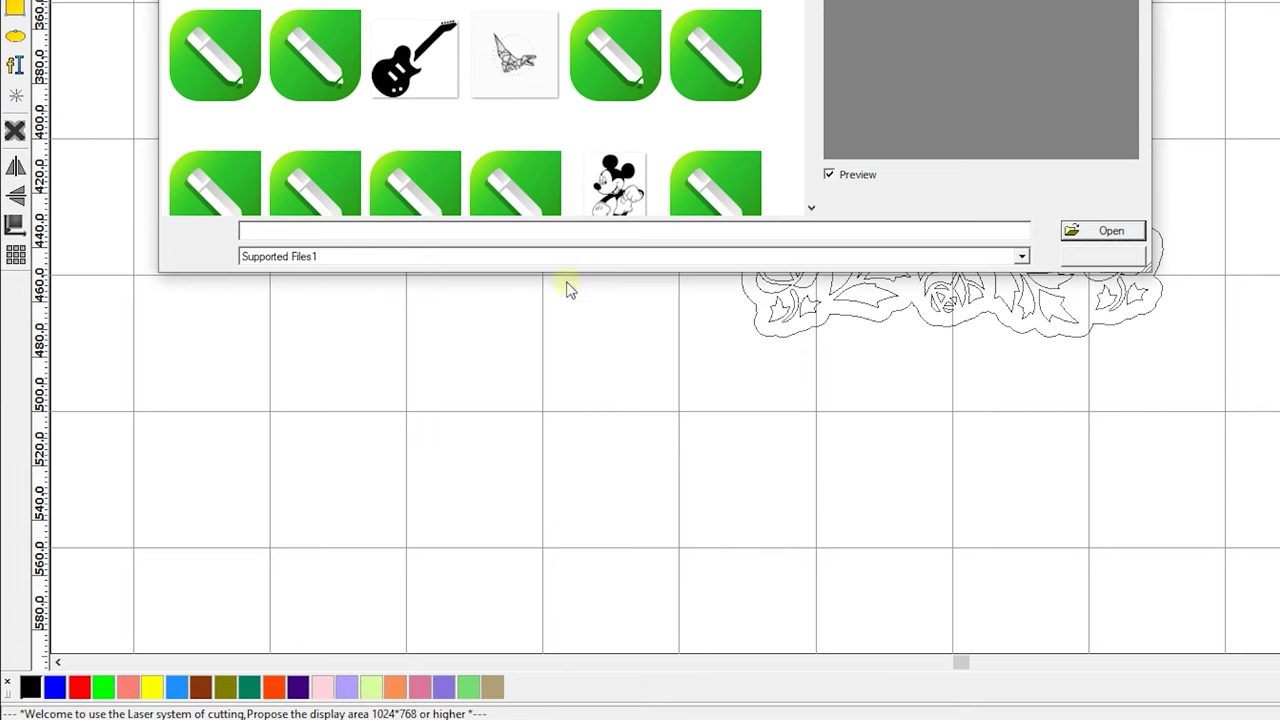
- Import the world map line art file, keeping Supported Files1 as the file type
click(543, 255)
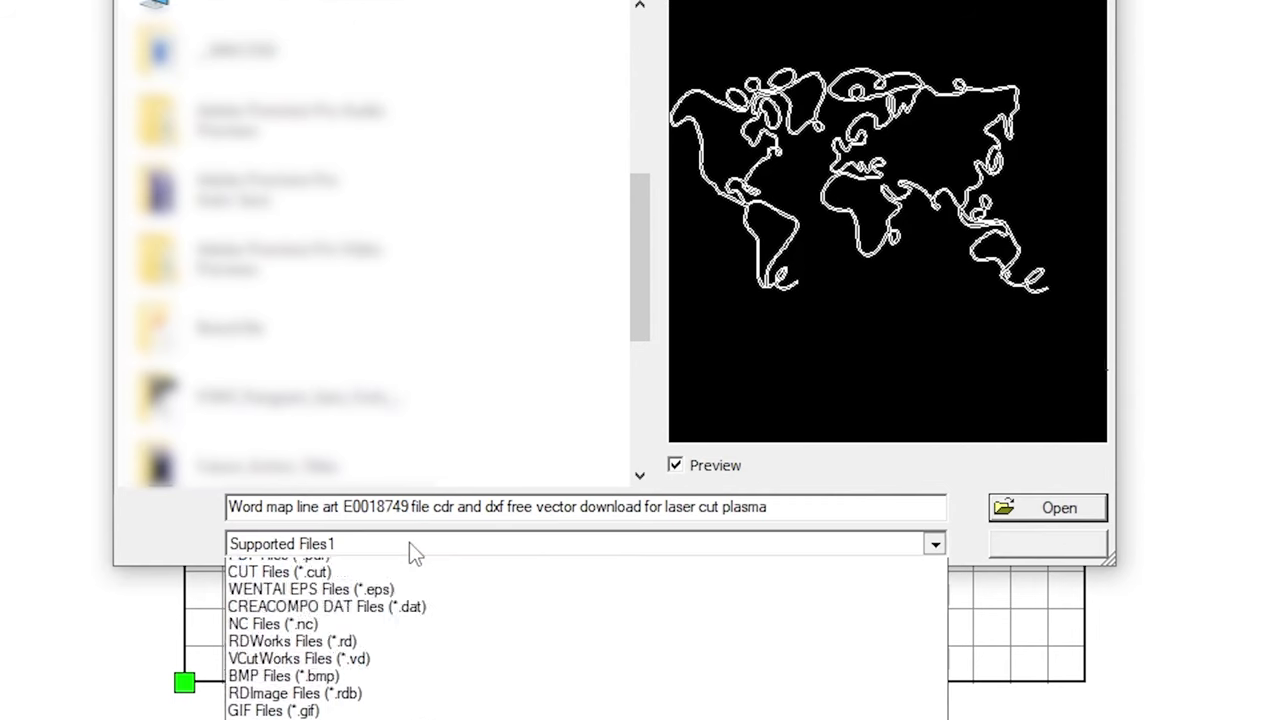
scroll(412, 548, up, 3)
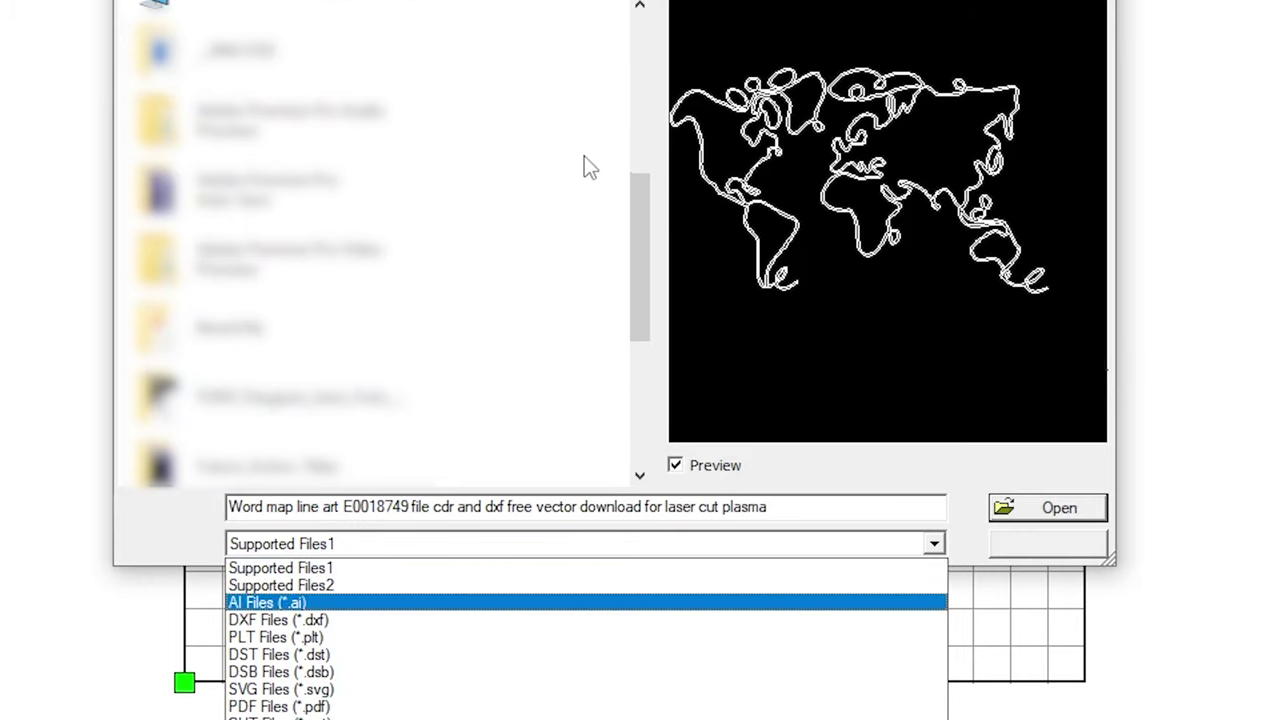
click(640, 283)
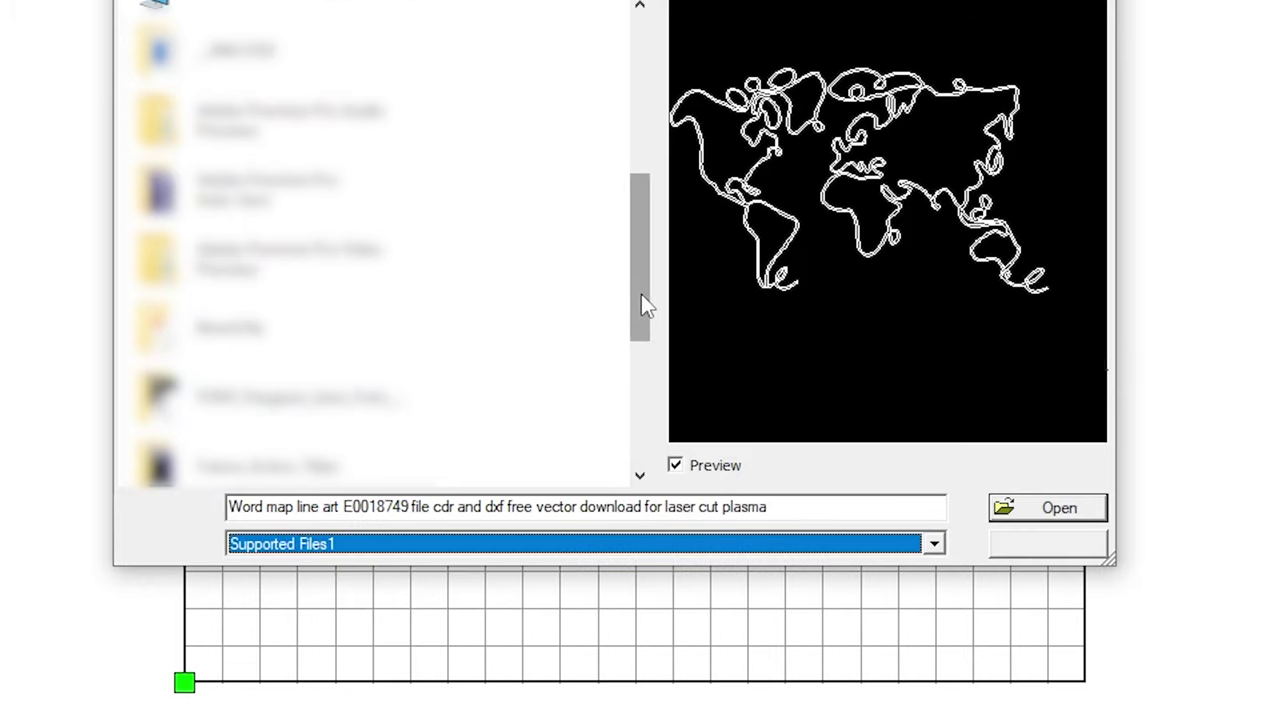
scroll(400, 300, down, 5)
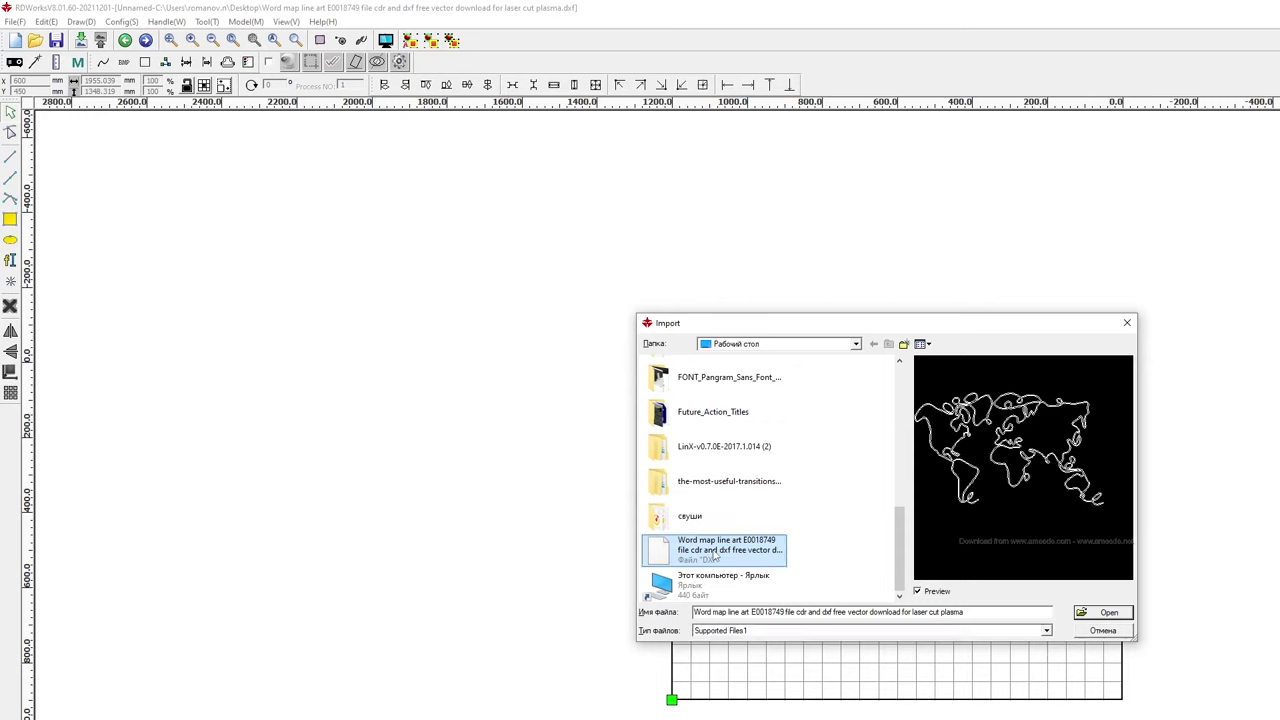
key(Return)
- Switch the black layer's processing mode from Cut to Scan and check the X_swing scan mode
scroll(762, 514, down, 2)
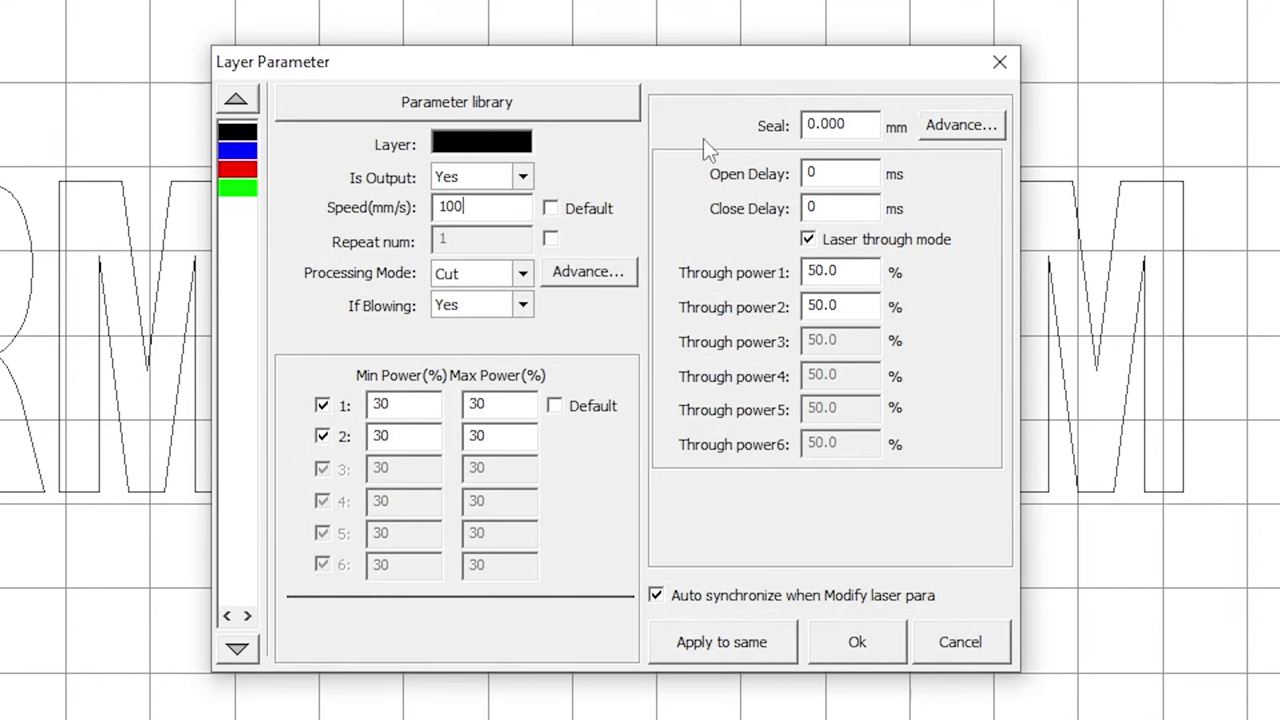
click(522, 273)
click(470, 300)
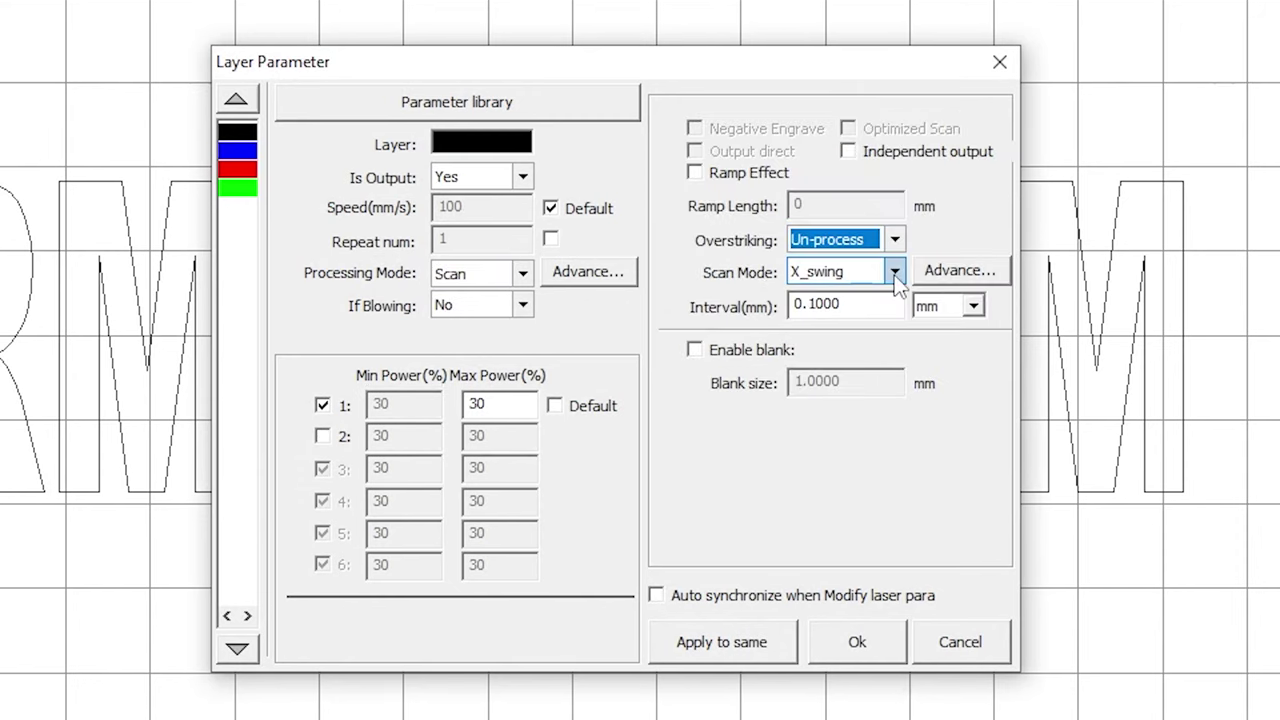
click(895, 272)
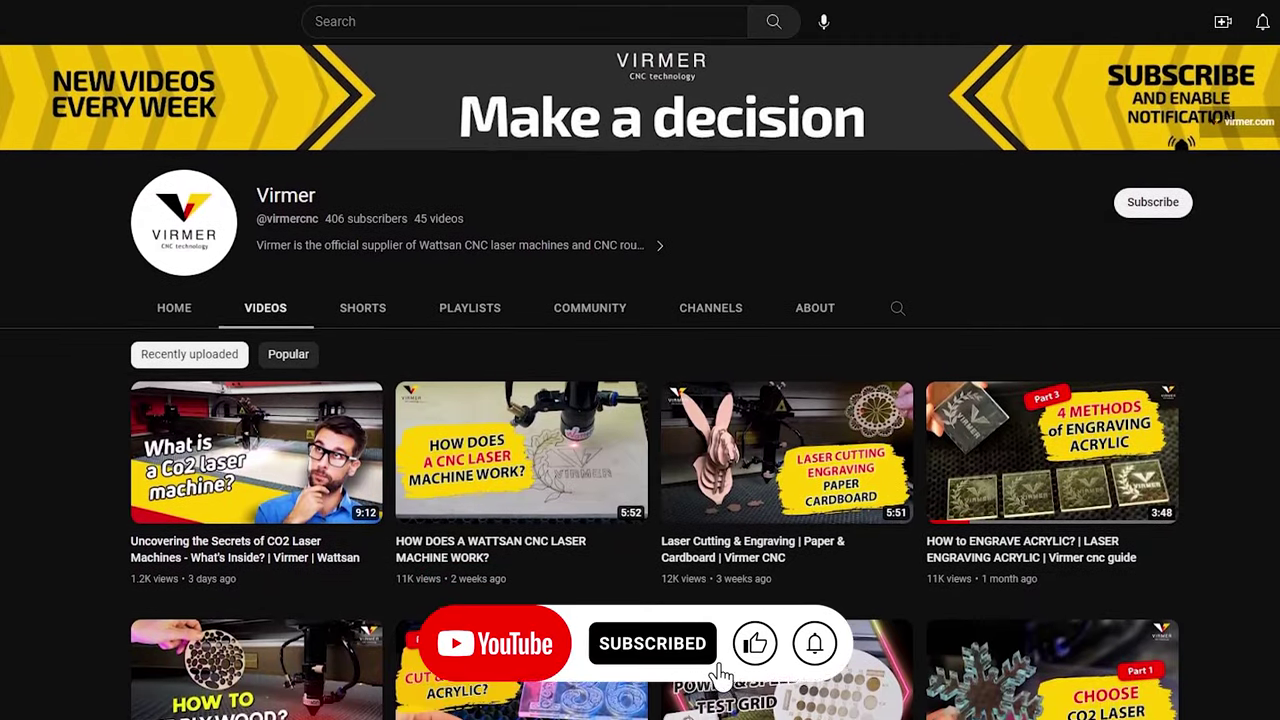
scroll(640, 380, down, 3)
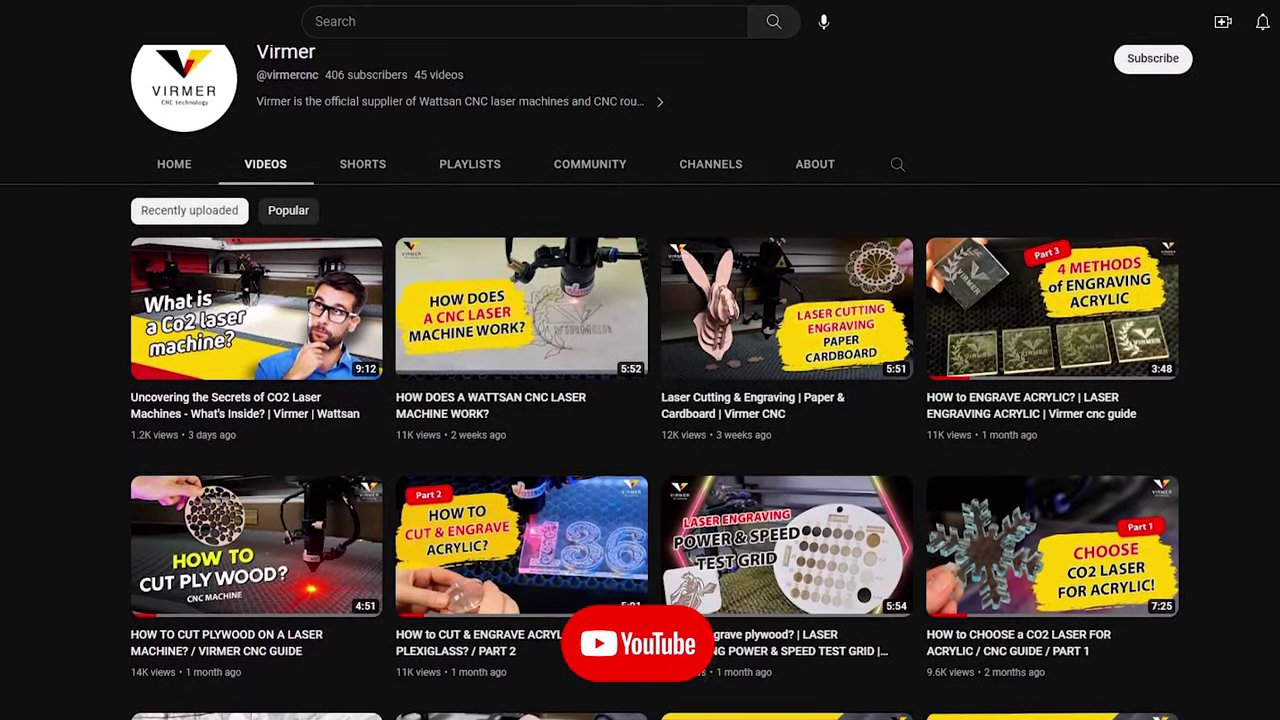